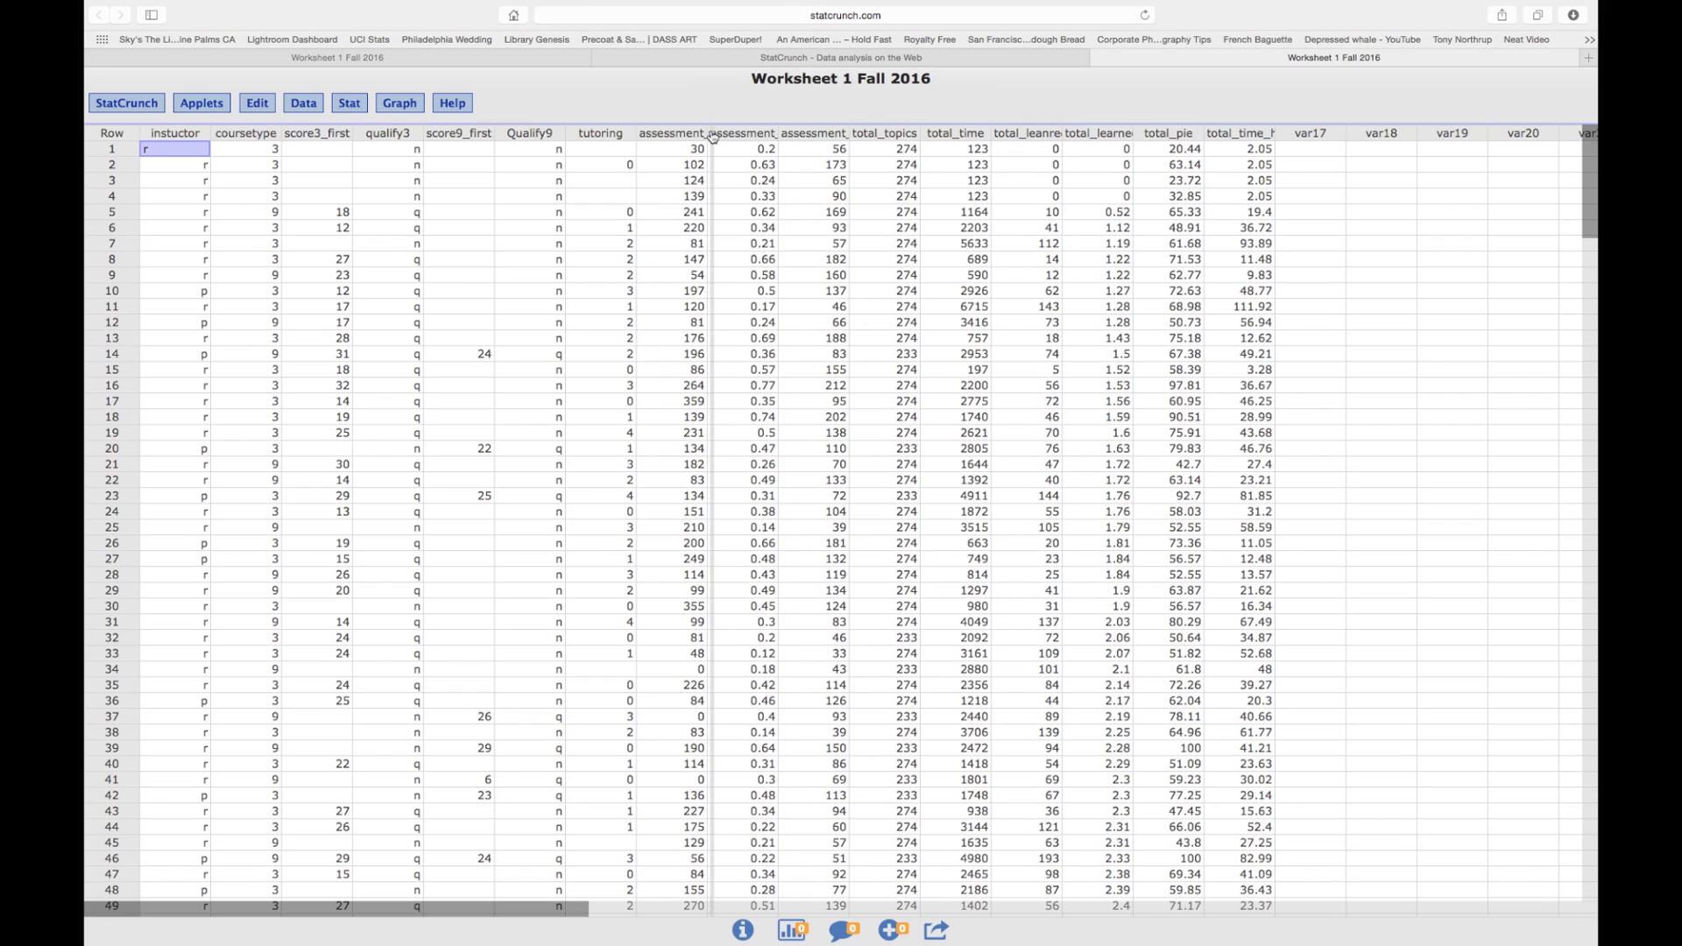
# Widen the assessment_time and total_pie columns so the total_time_hr header reads in full
pyautogui.moveTo(707, 134); pyautogui.dragTo(744, 135)
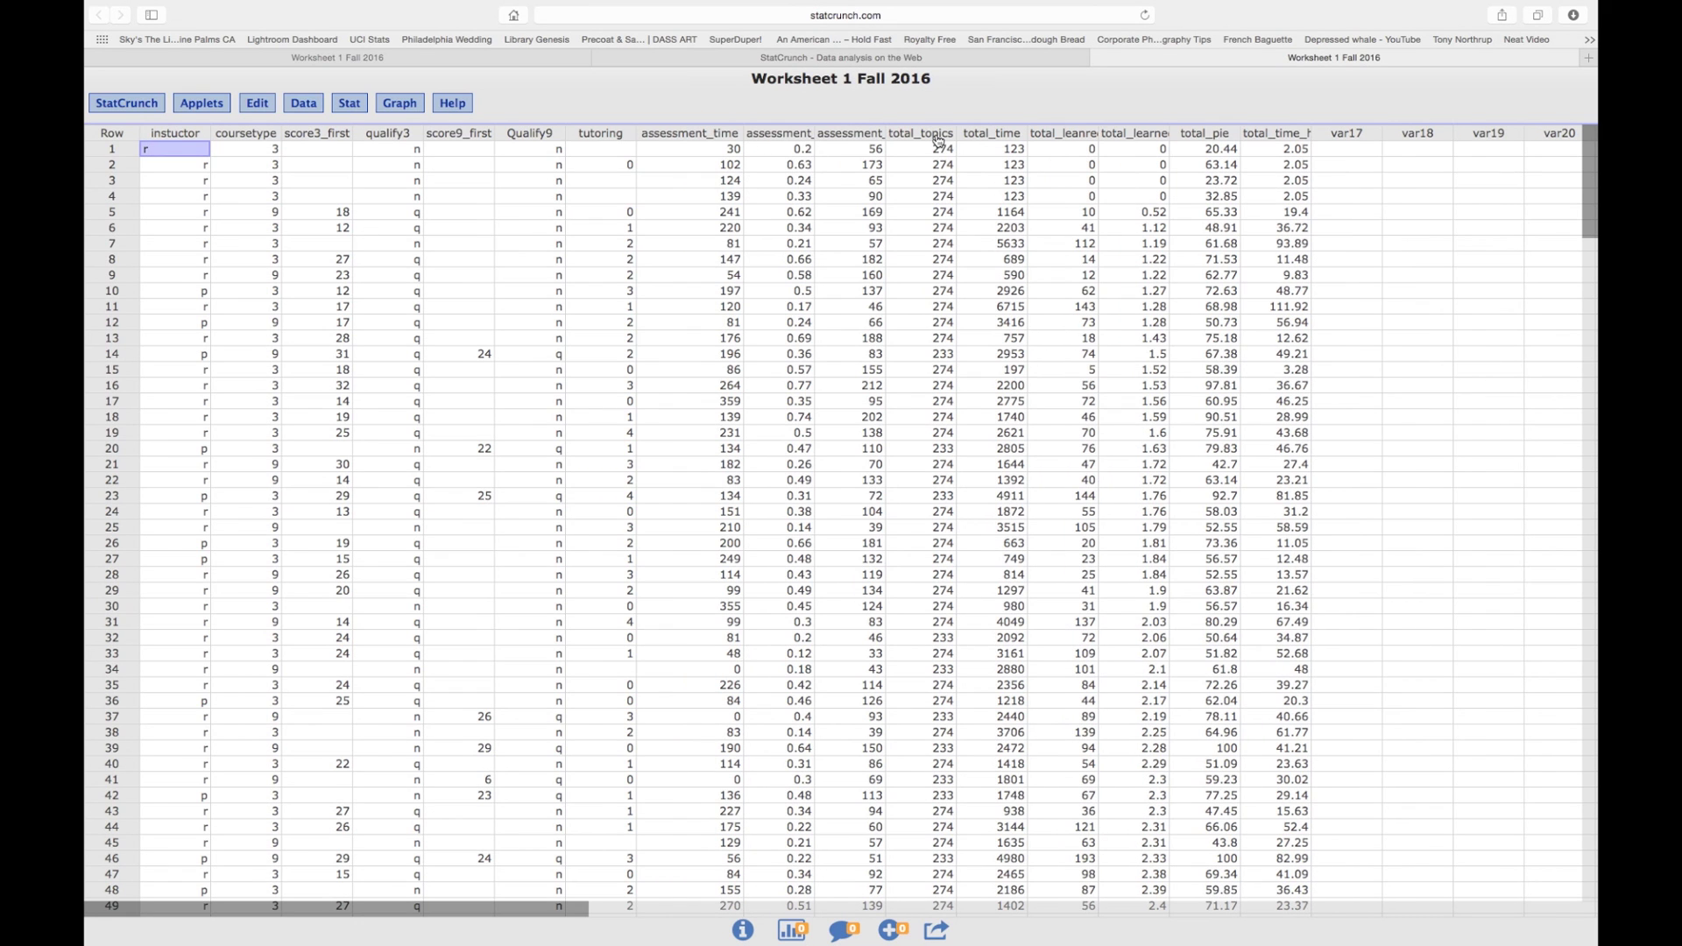
pyautogui.moveTo(1240, 134); pyautogui.dragTo(1370, 131)
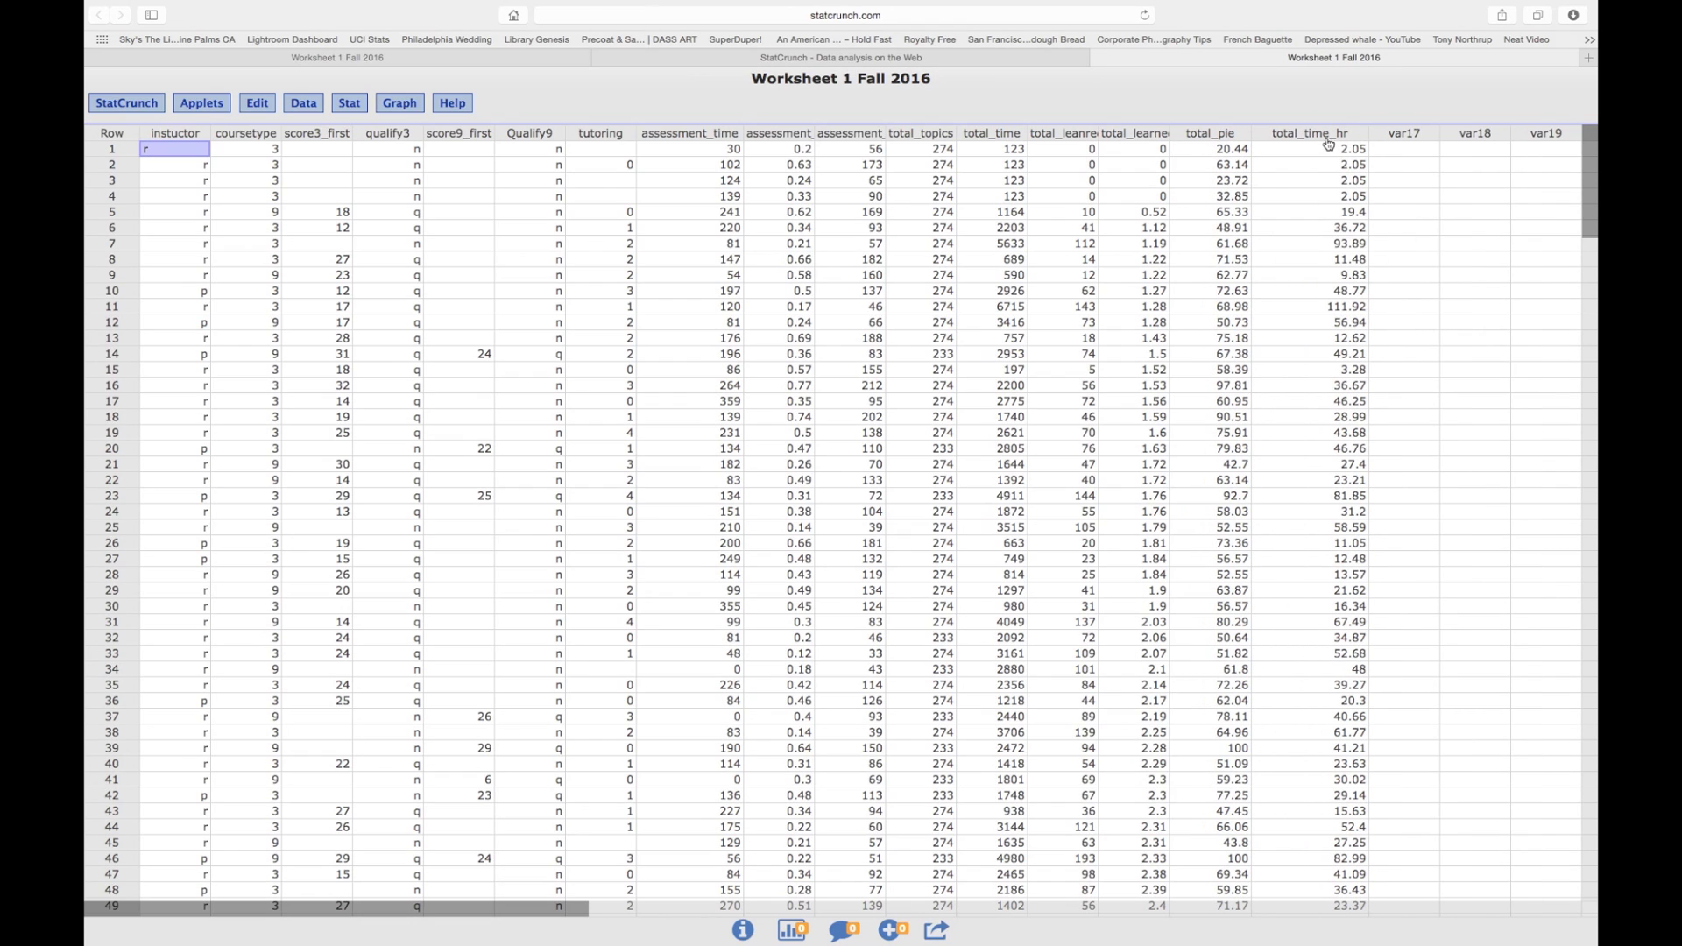
pyautogui.scroll(-3, 1305, 490)
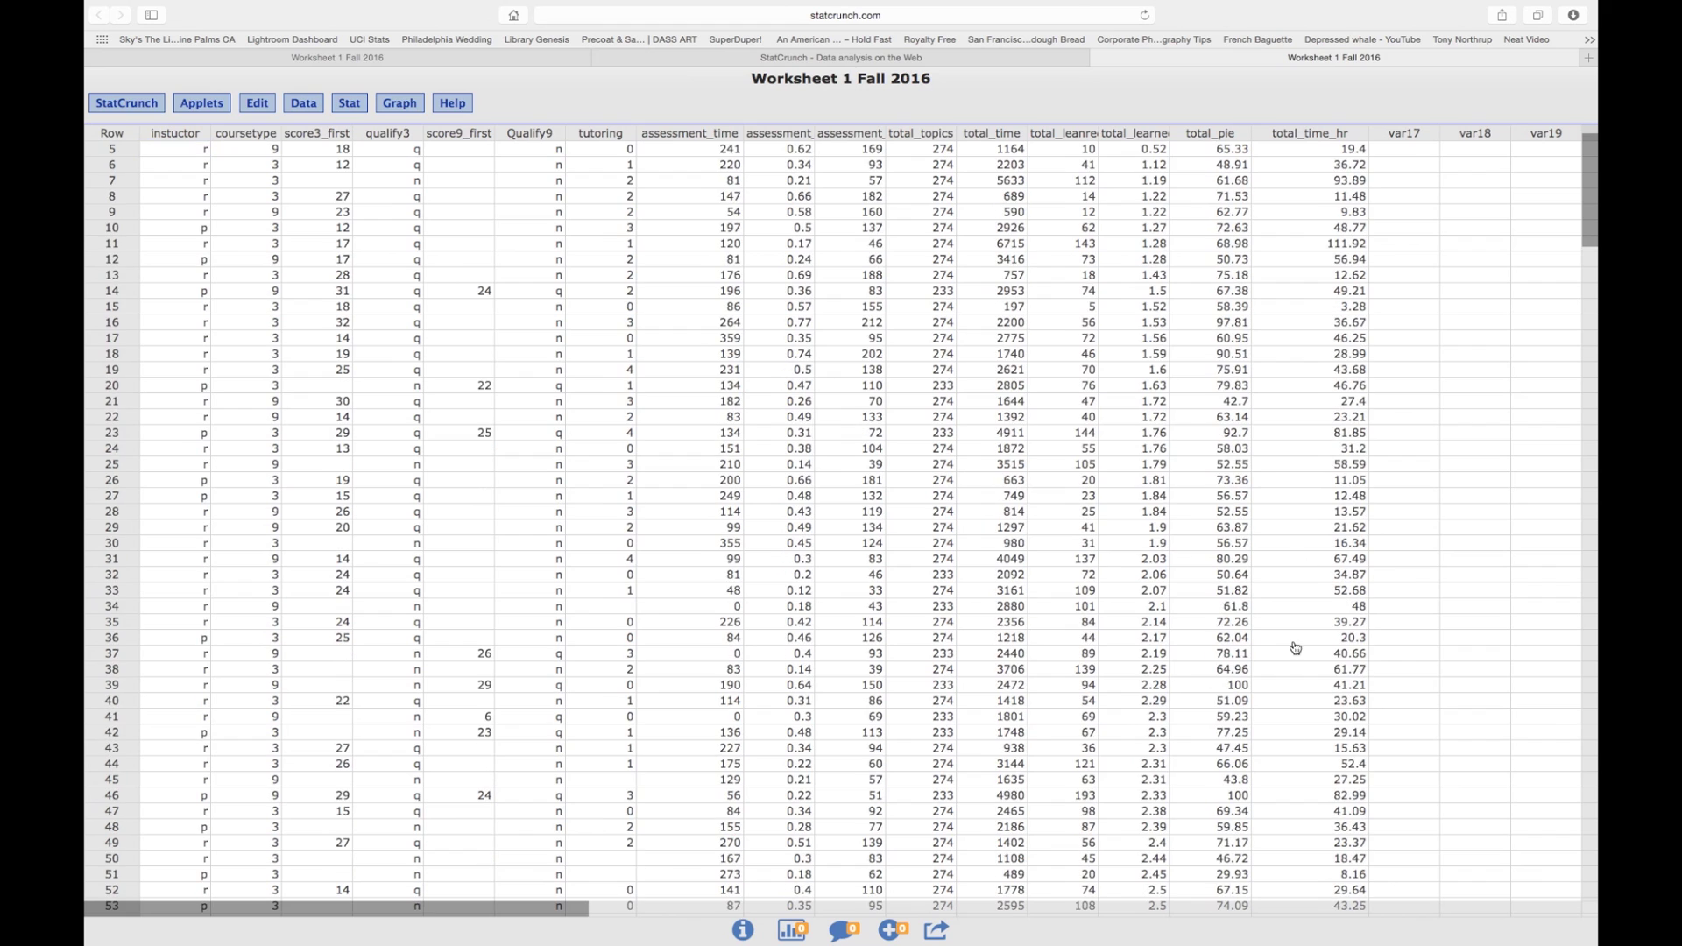
pyautogui.scroll(3, 1289, 285)
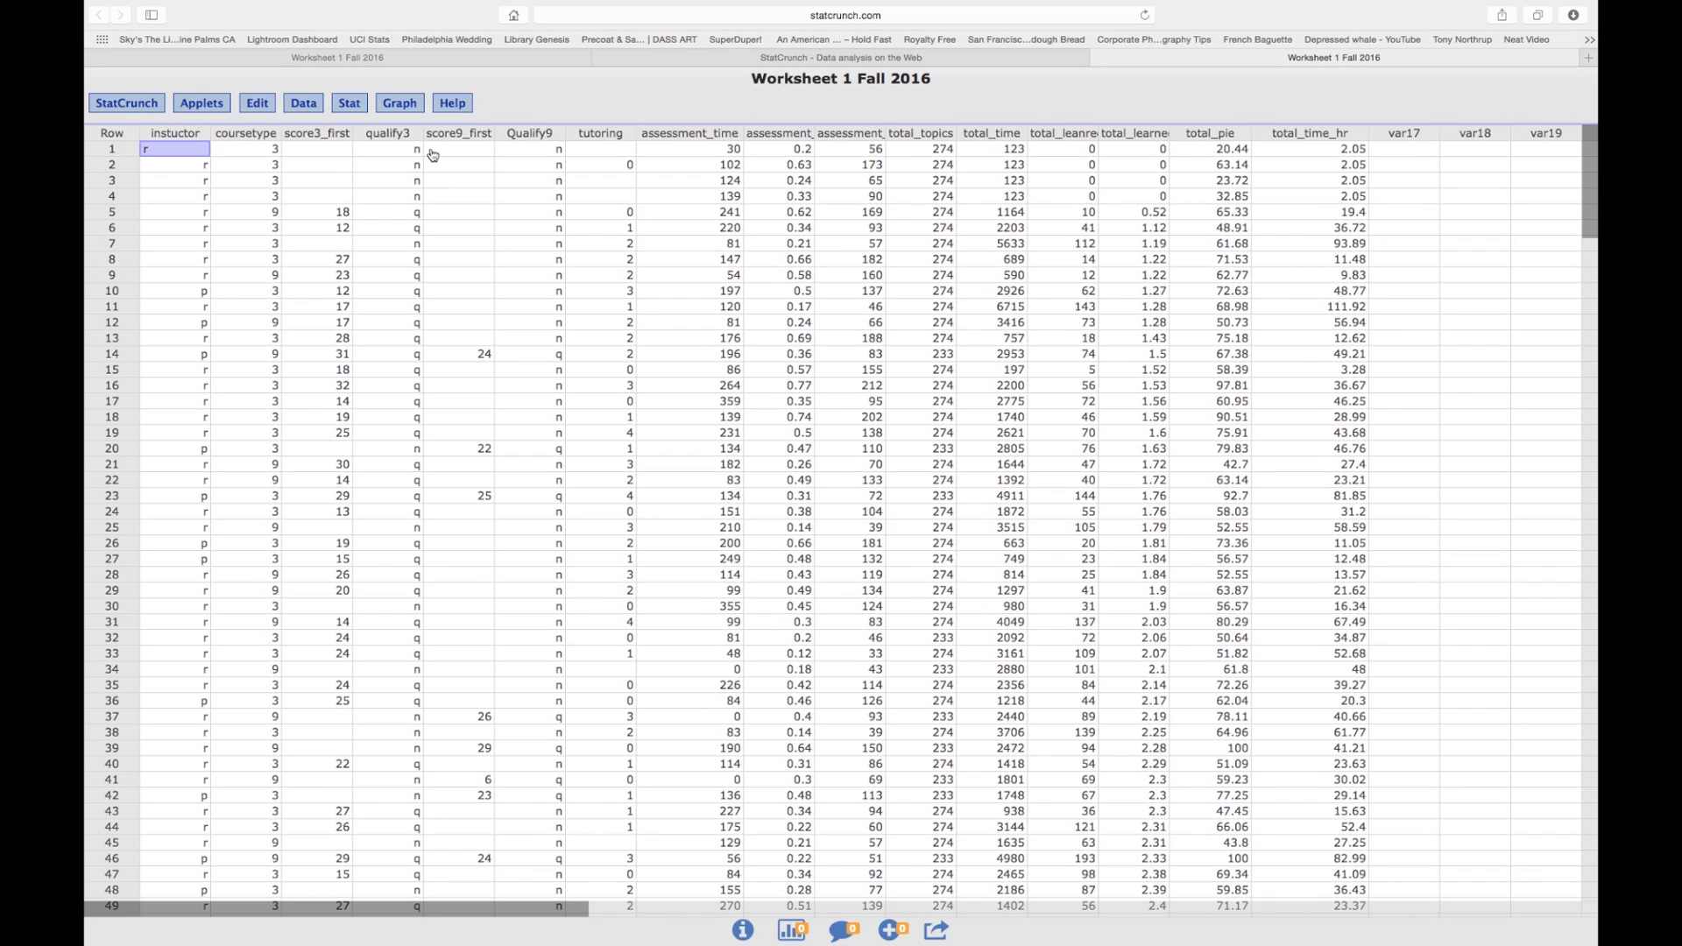
# Build a default-bin frequency histogram of total_time_hr from the Graph menu
pyautogui.click(399, 104)
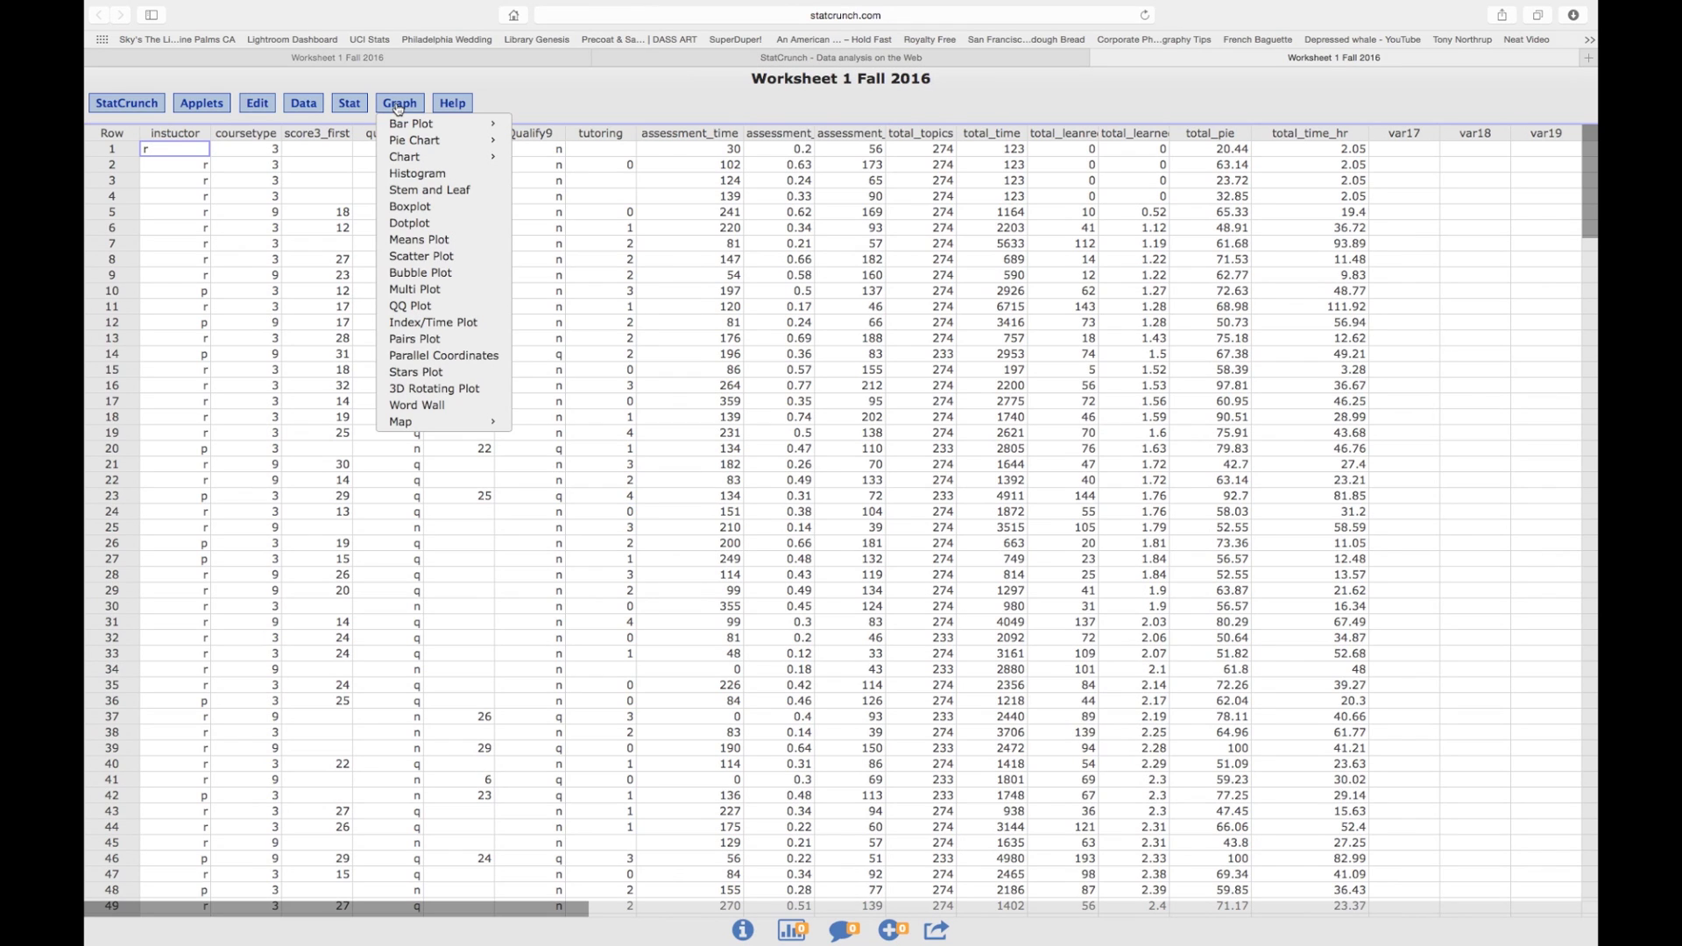
pyautogui.click(436, 174)
pyautogui.moveTo(1258, 98); pyautogui.dragTo(623, 83)
pyautogui.scroll(-5, 571, 176)
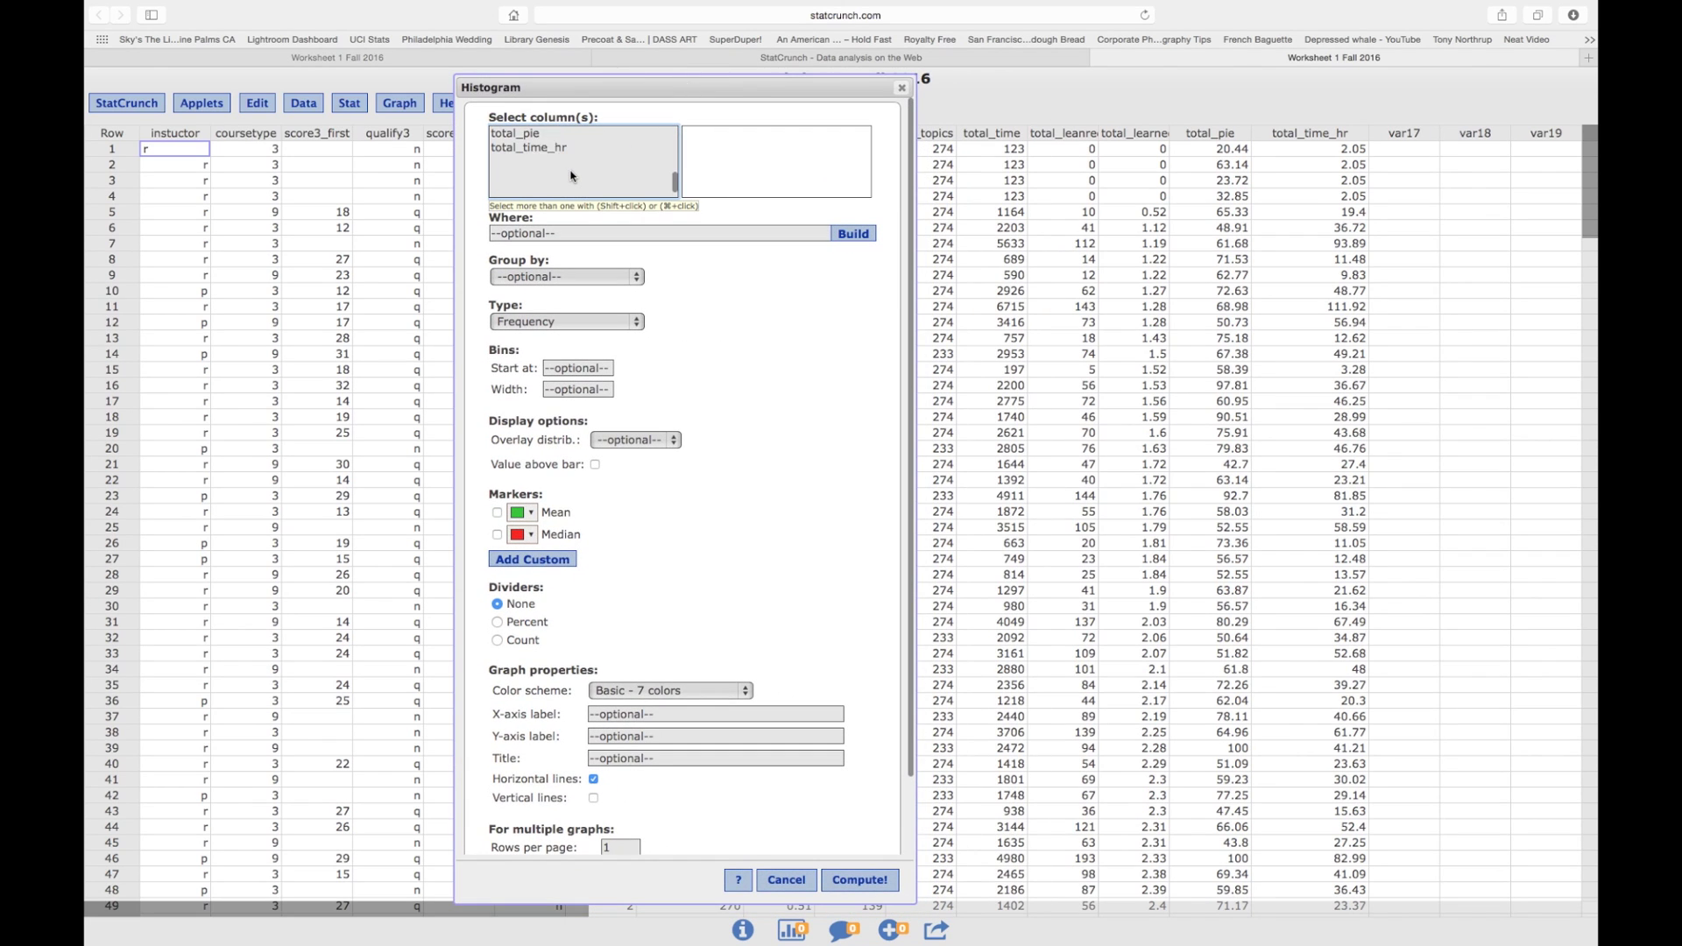
pyautogui.click(512, 163)
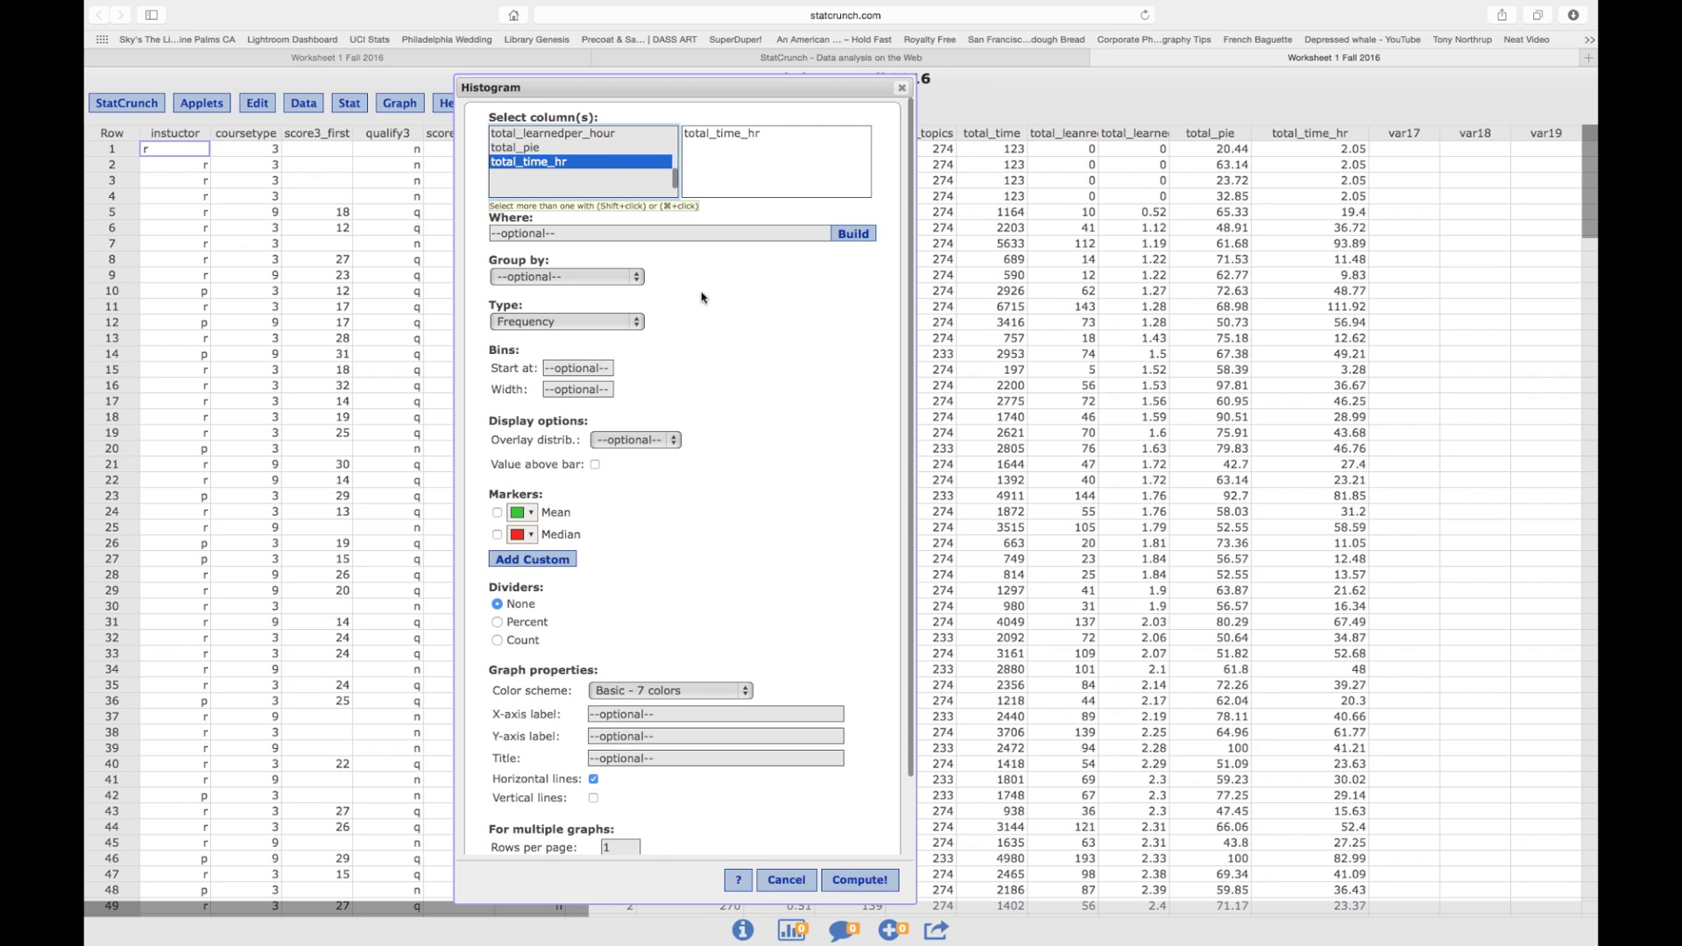
pyautogui.scroll(-2, 697, 621)
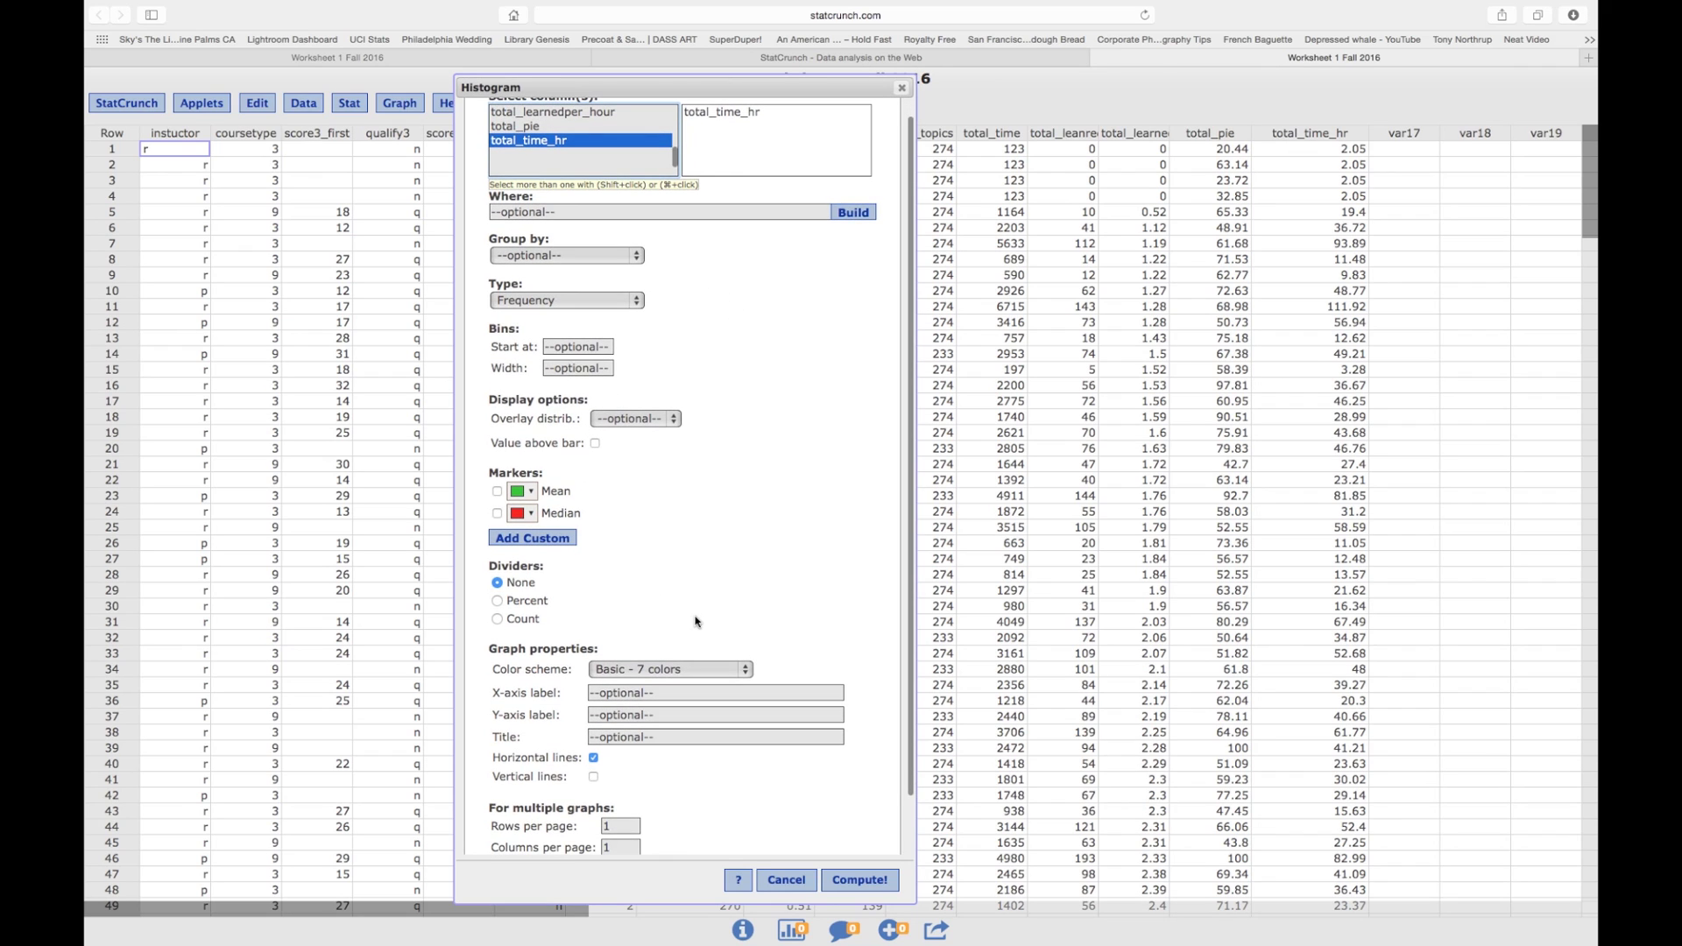
pyautogui.scroll(-3, 697, 621)
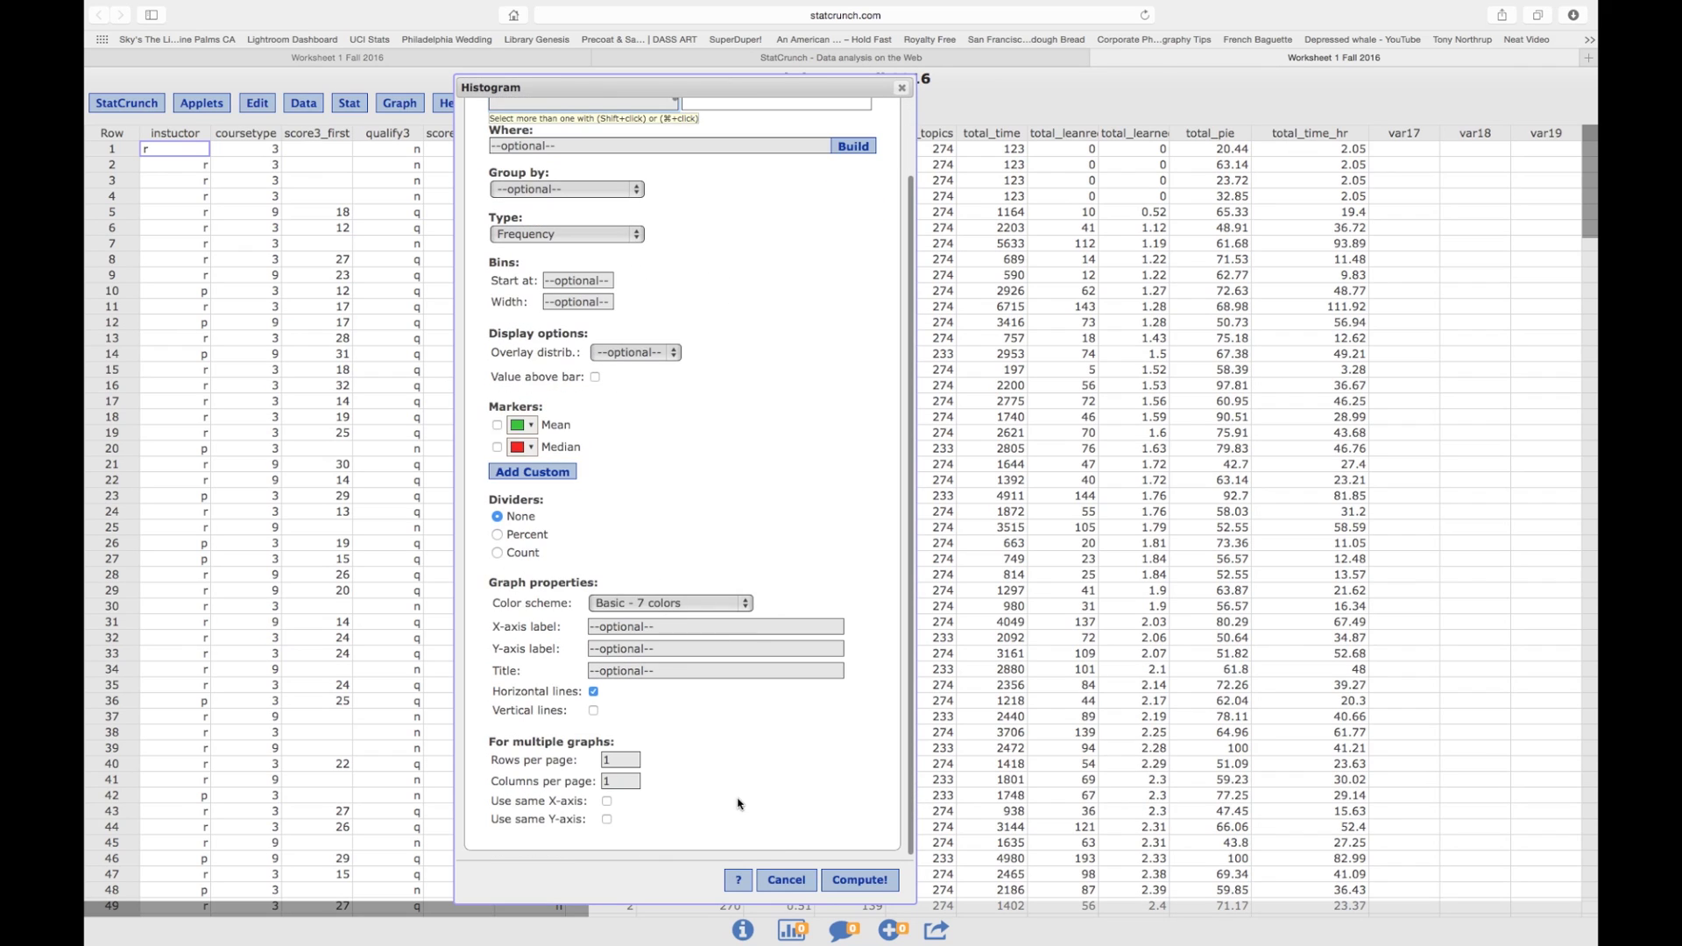
pyautogui.click(866, 879)
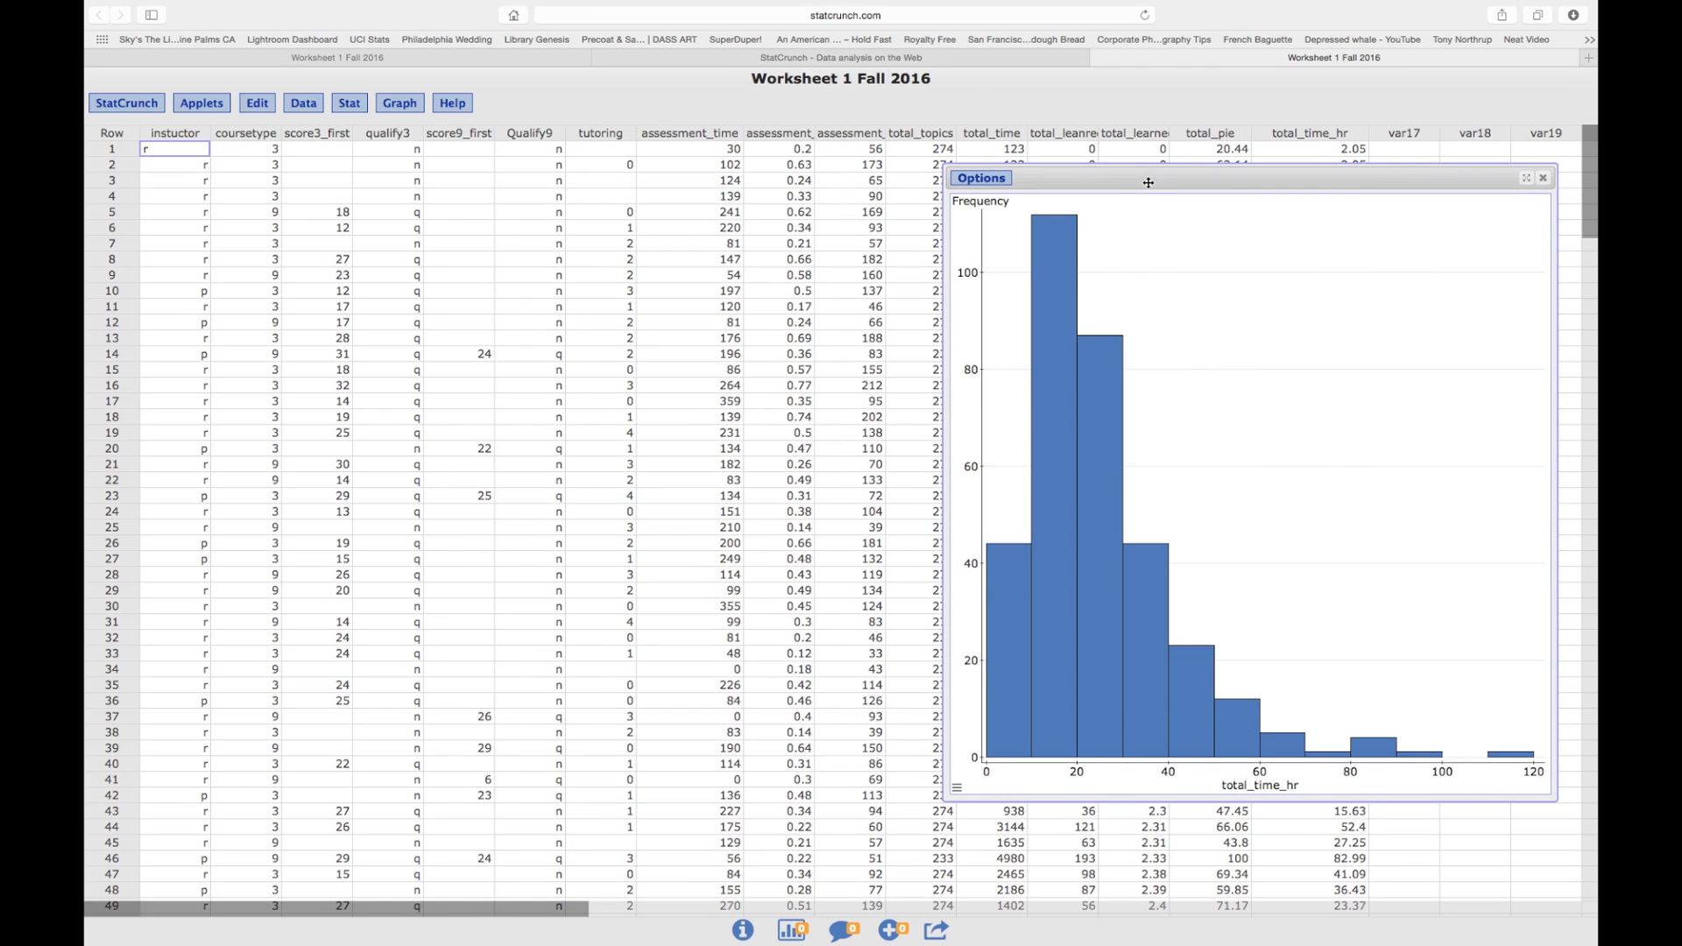
# Move the total_time_hr histogram left, inspect its bars, then shrink it to reveal the columns
pyautogui.moveTo(1149, 182); pyautogui.dragTo(368, 169)
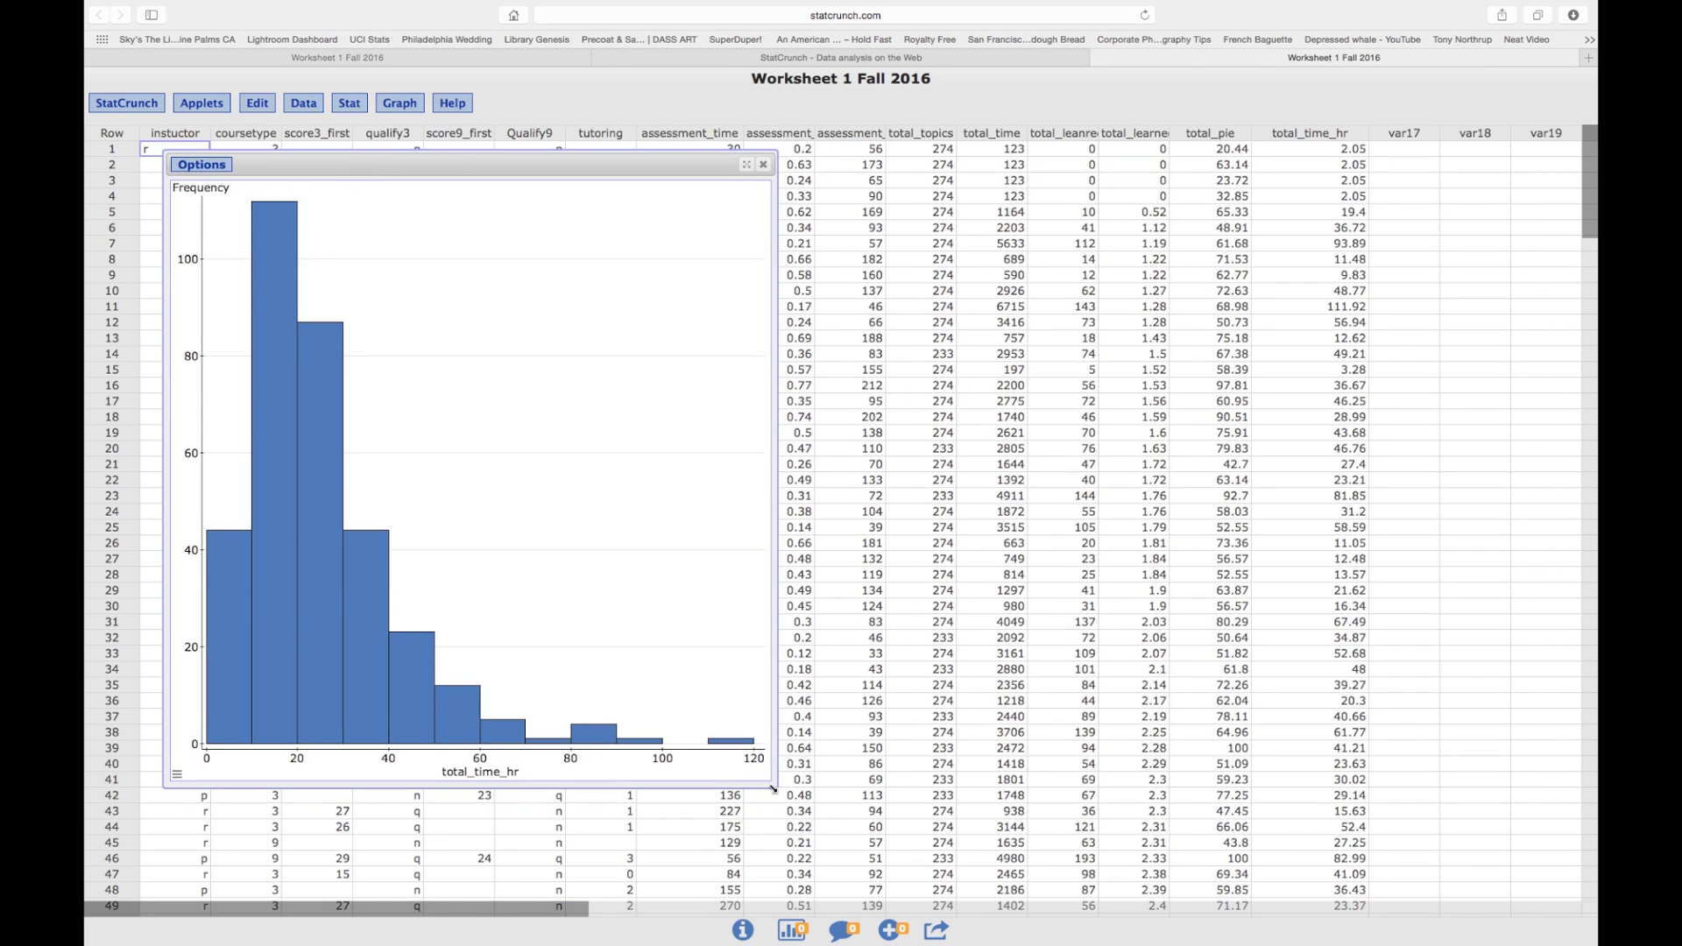
pyautogui.moveTo(775, 786); pyautogui.dragTo(794, 793)
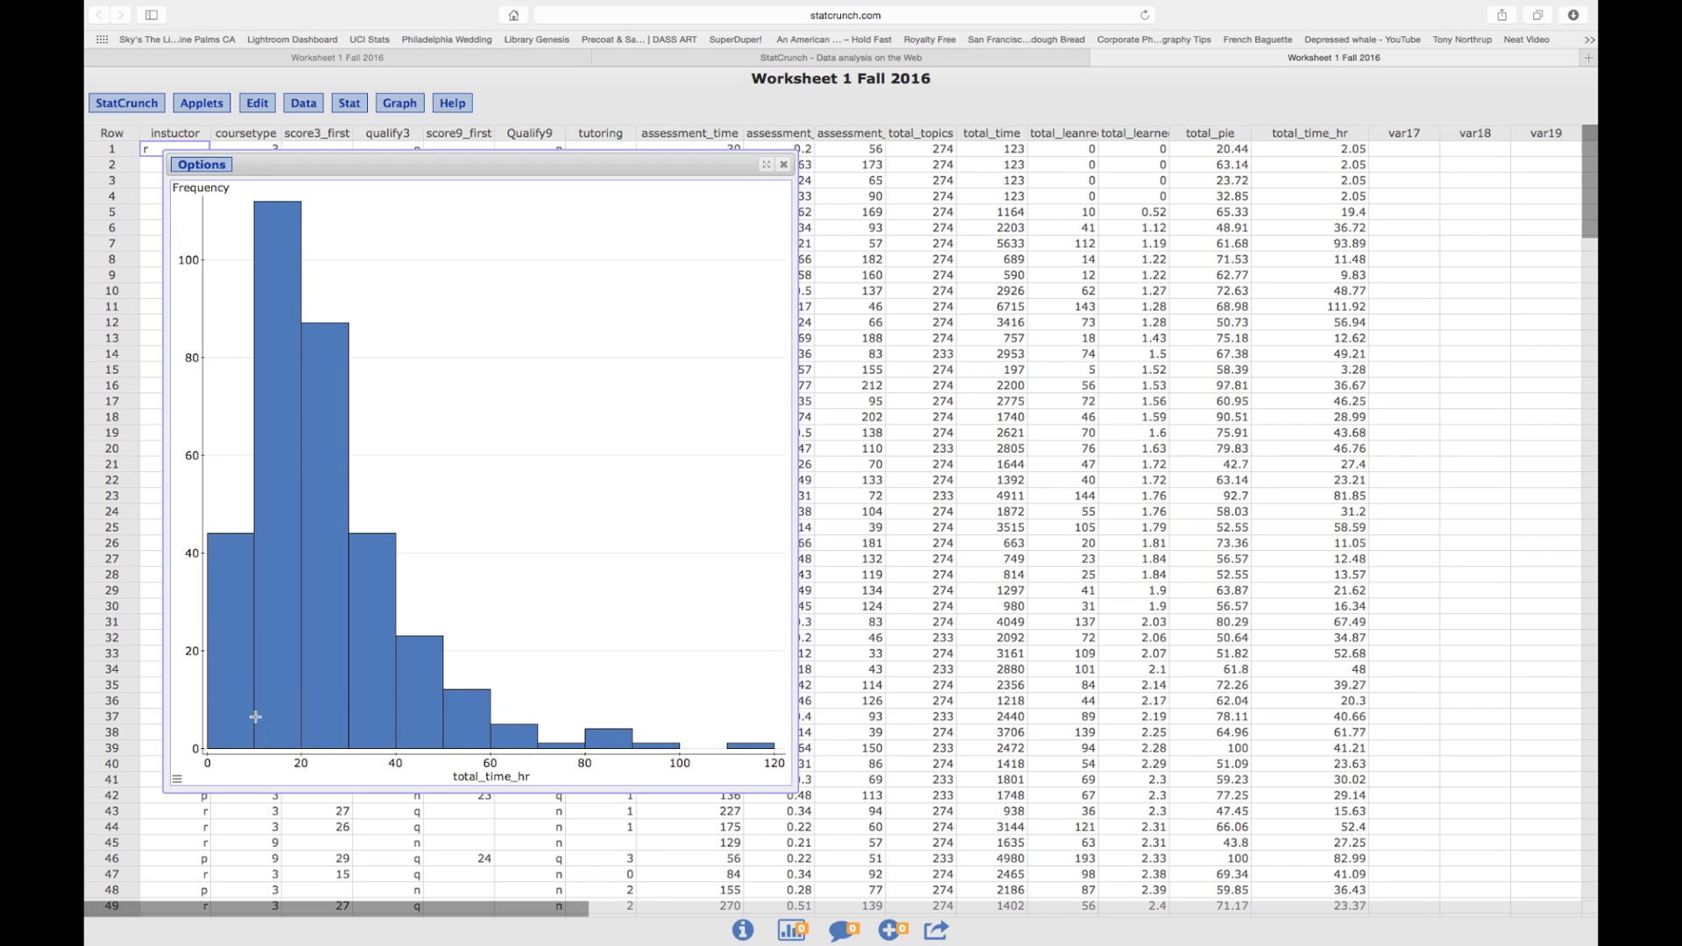
pyautogui.moveTo(340, 720)
pyautogui.moveTo(443, 719)
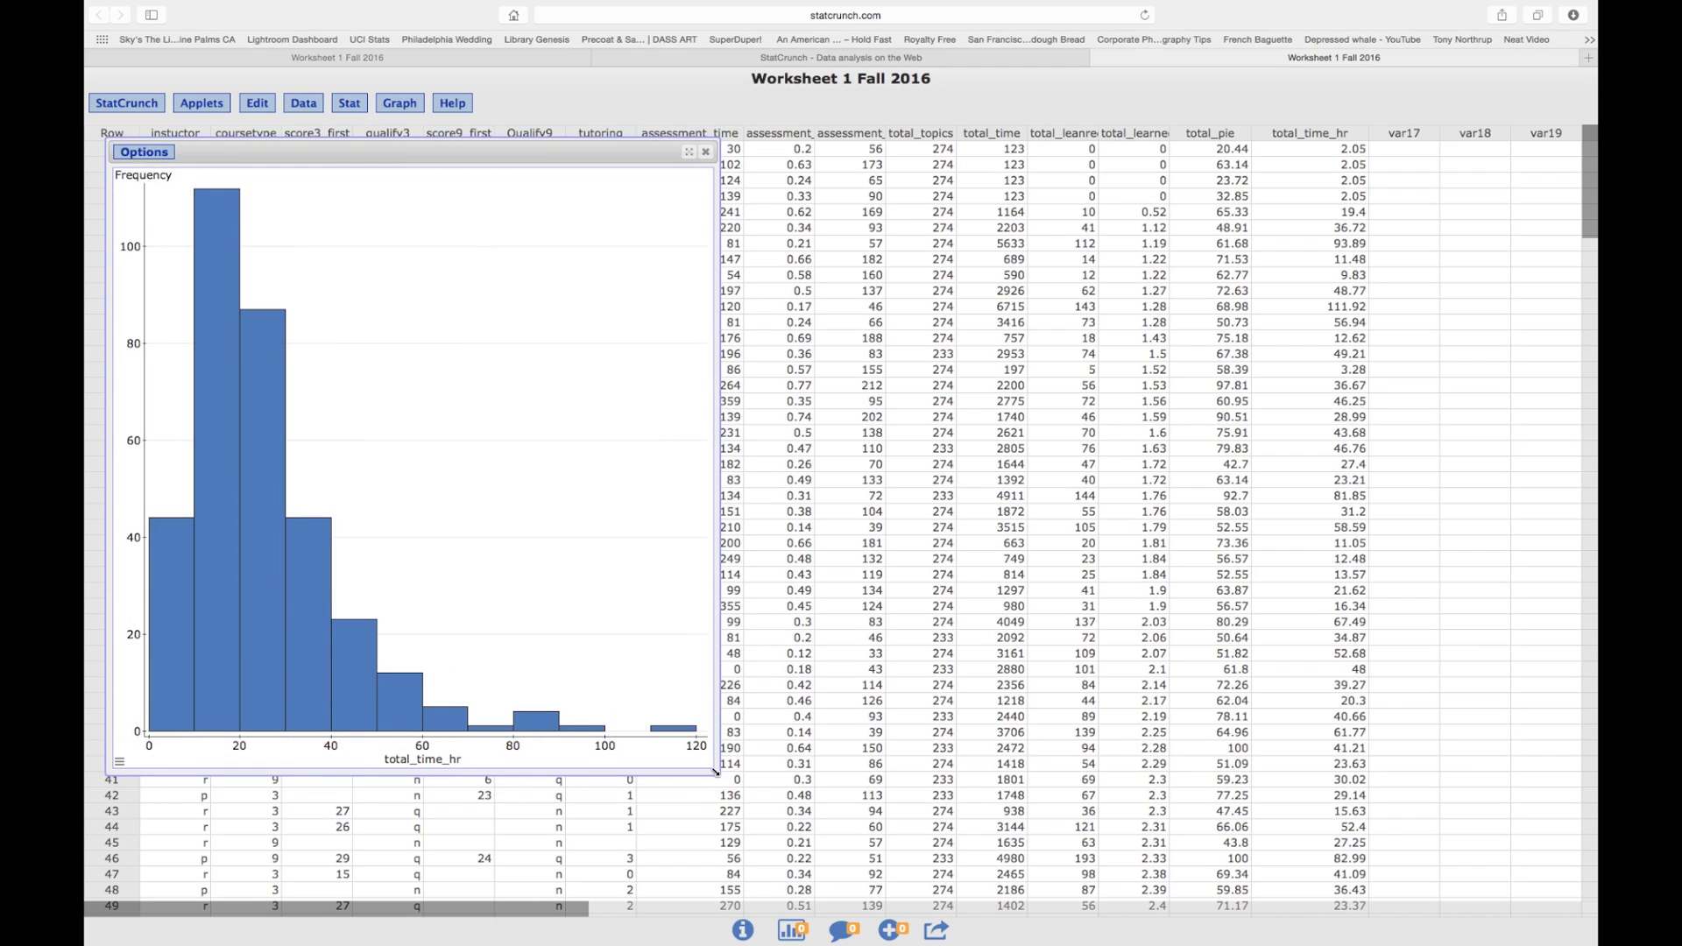
pyautogui.moveTo(715, 772); pyautogui.dragTo(566, 715)
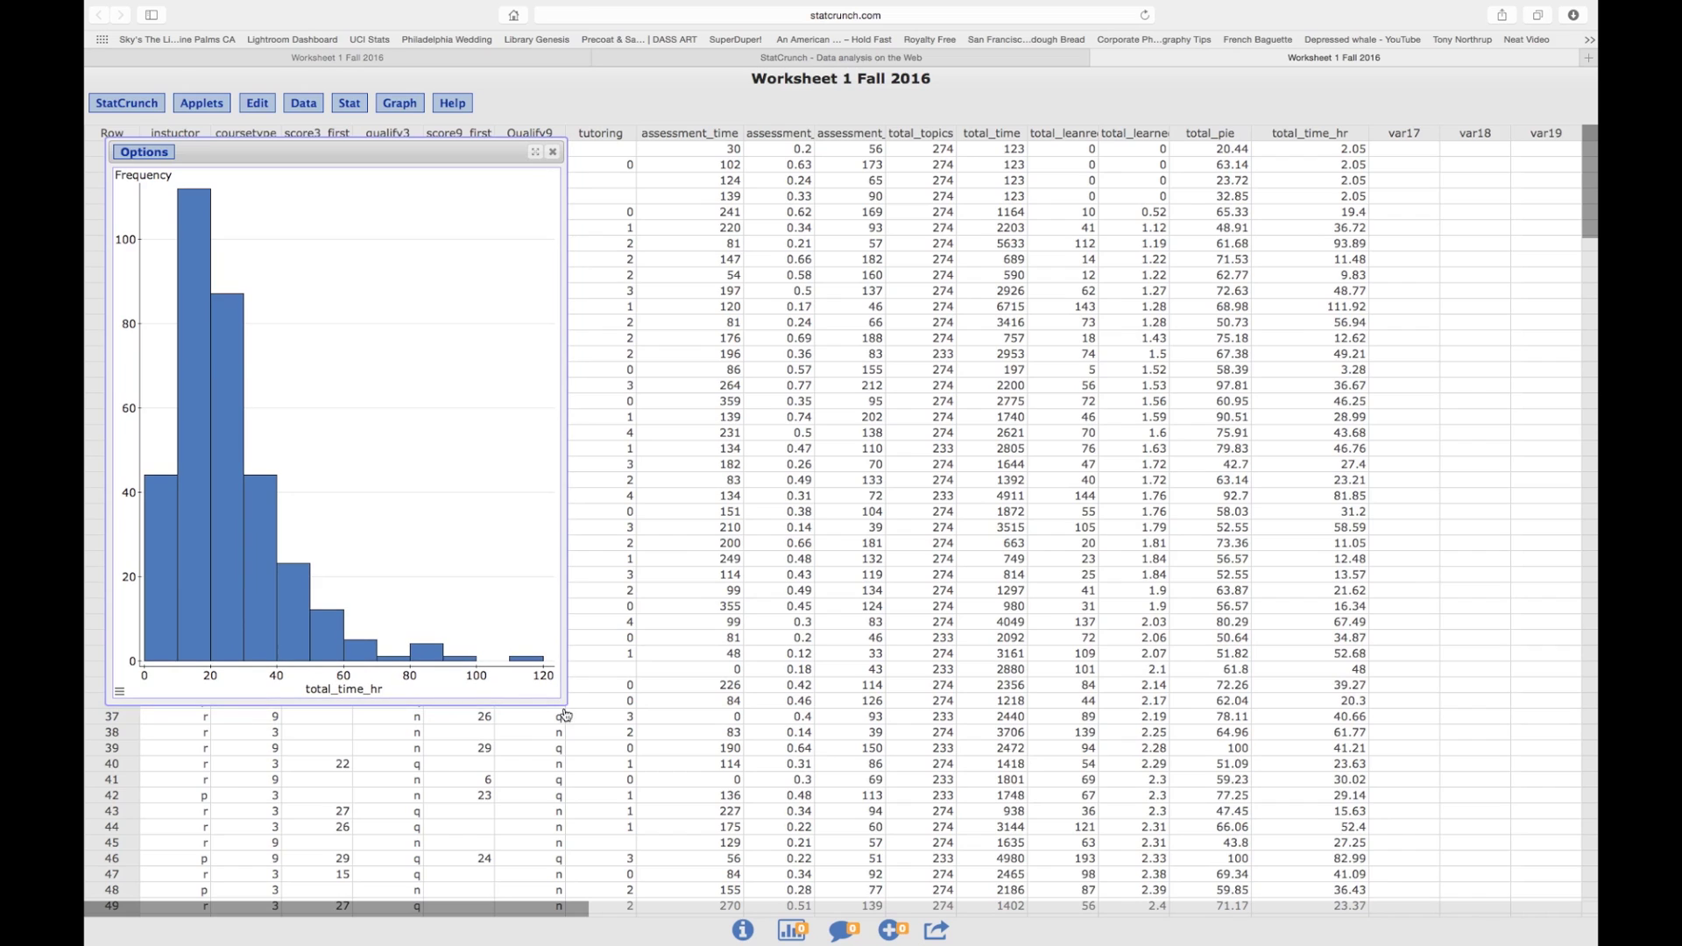
pyautogui.scroll(-1, 566, 715)
# Create another total_time_hr histogram with the bin width set to 5
pyautogui.click(399, 103)
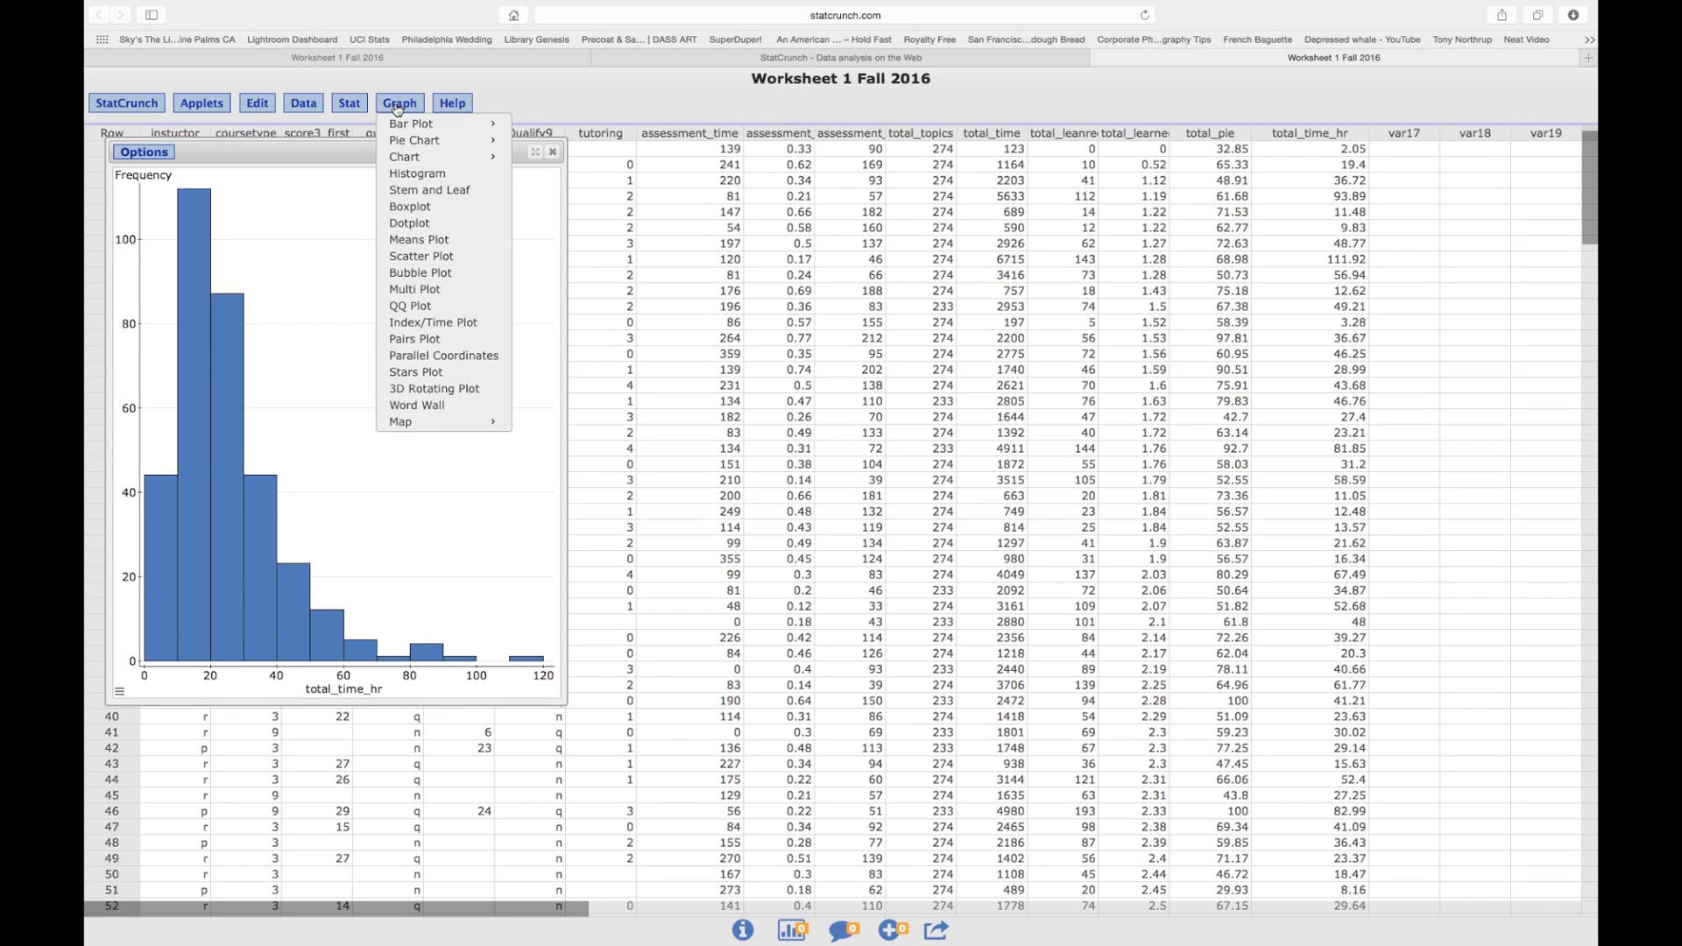
pyautogui.click(415, 175)
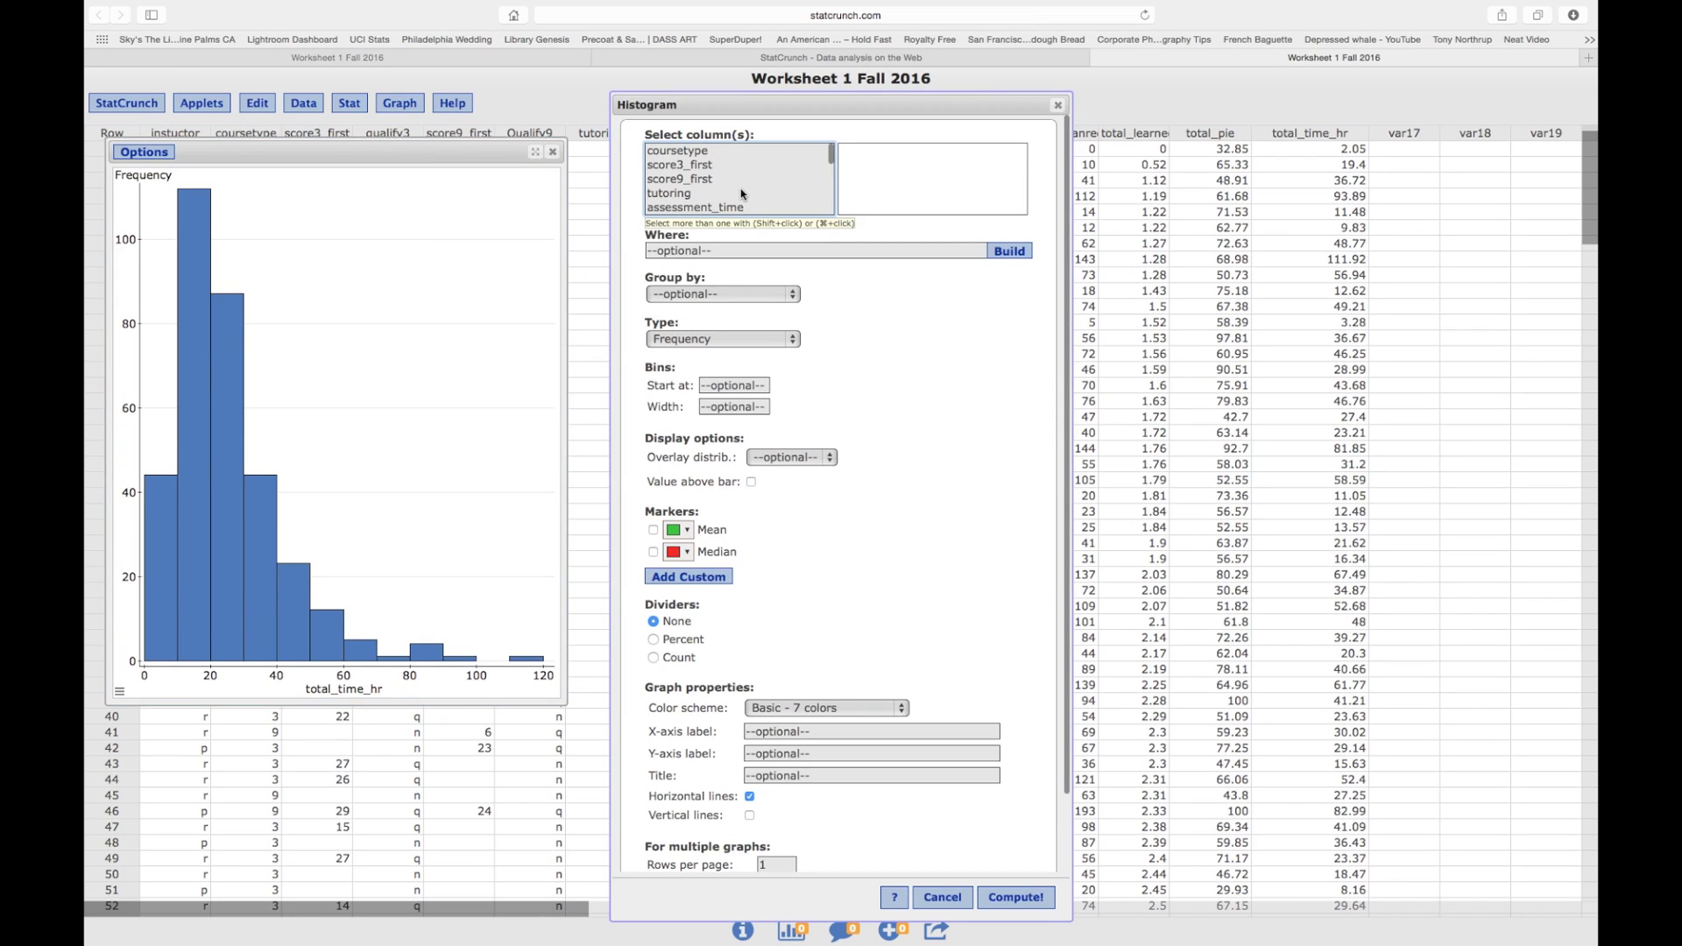
pyautogui.scroll(-5, 741, 194)
pyautogui.click(688, 152)
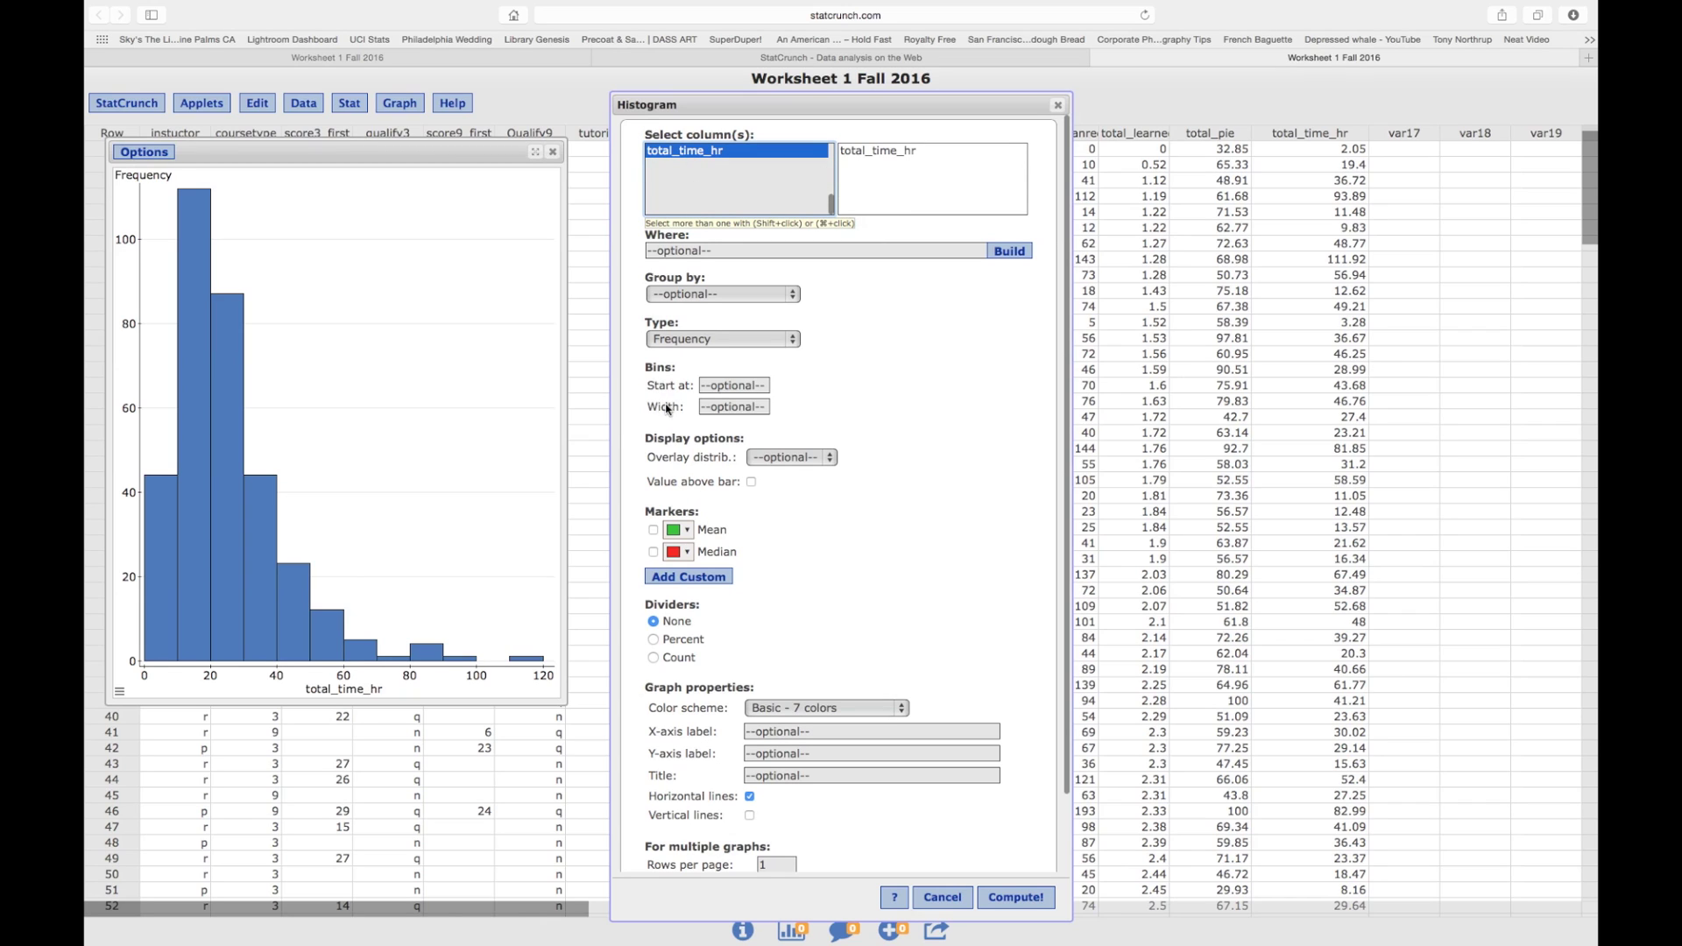
pyautogui.click(746, 424)
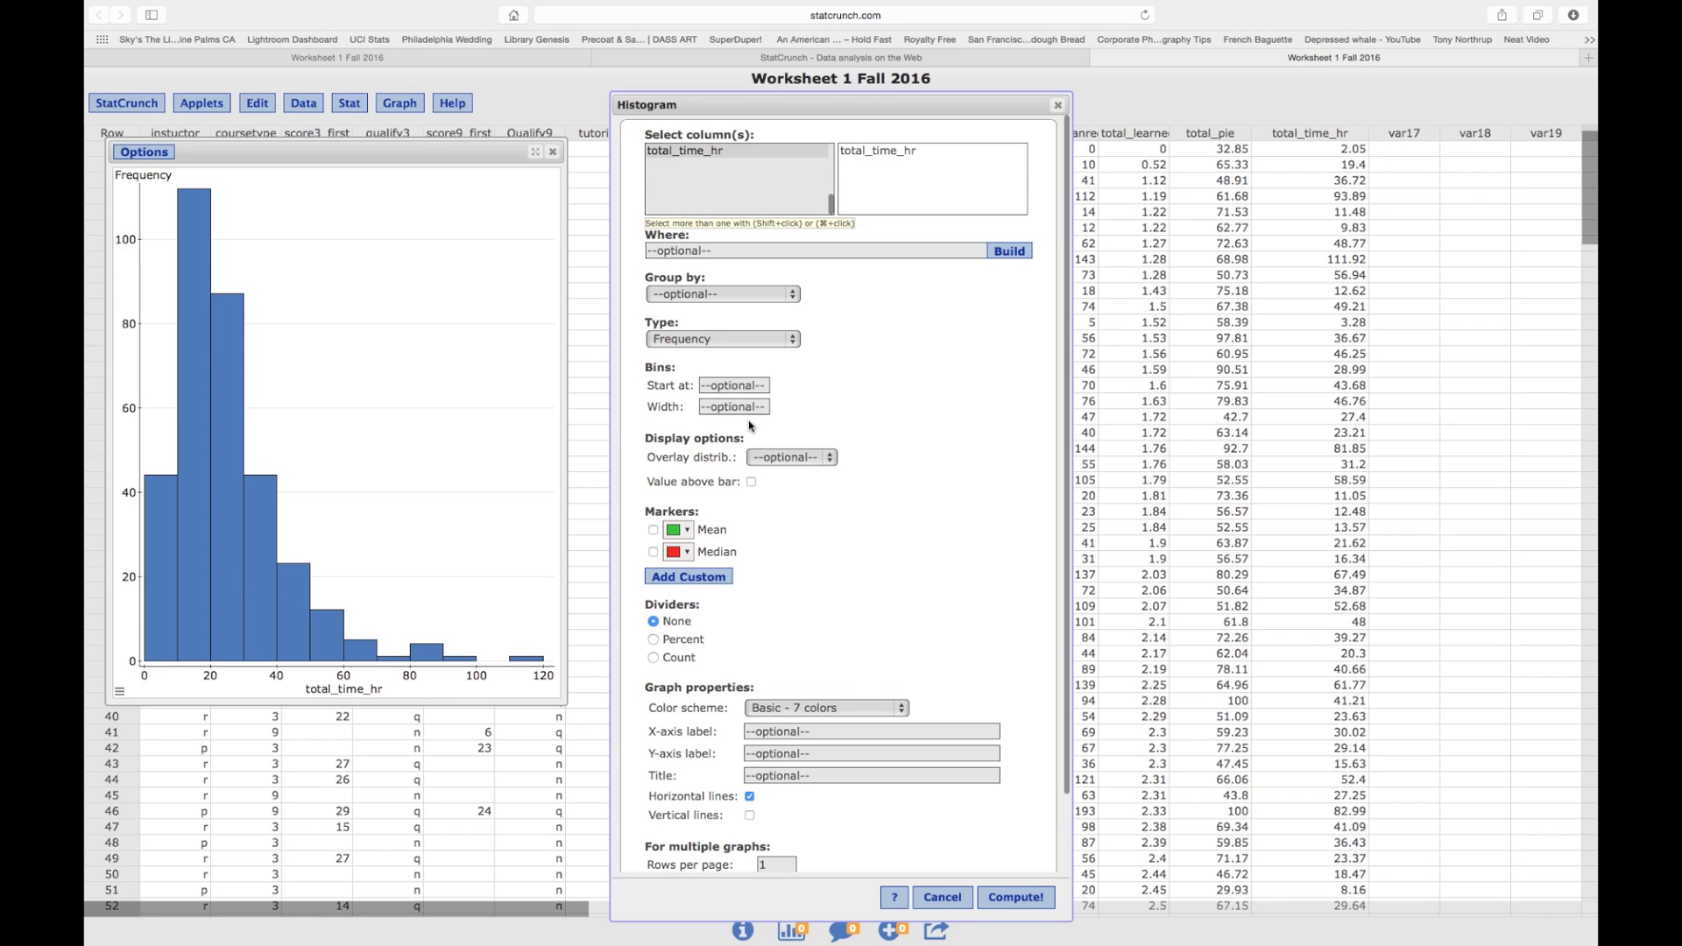
pyautogui.write('5')
pyautogui.scroll(-3, 903, 498)
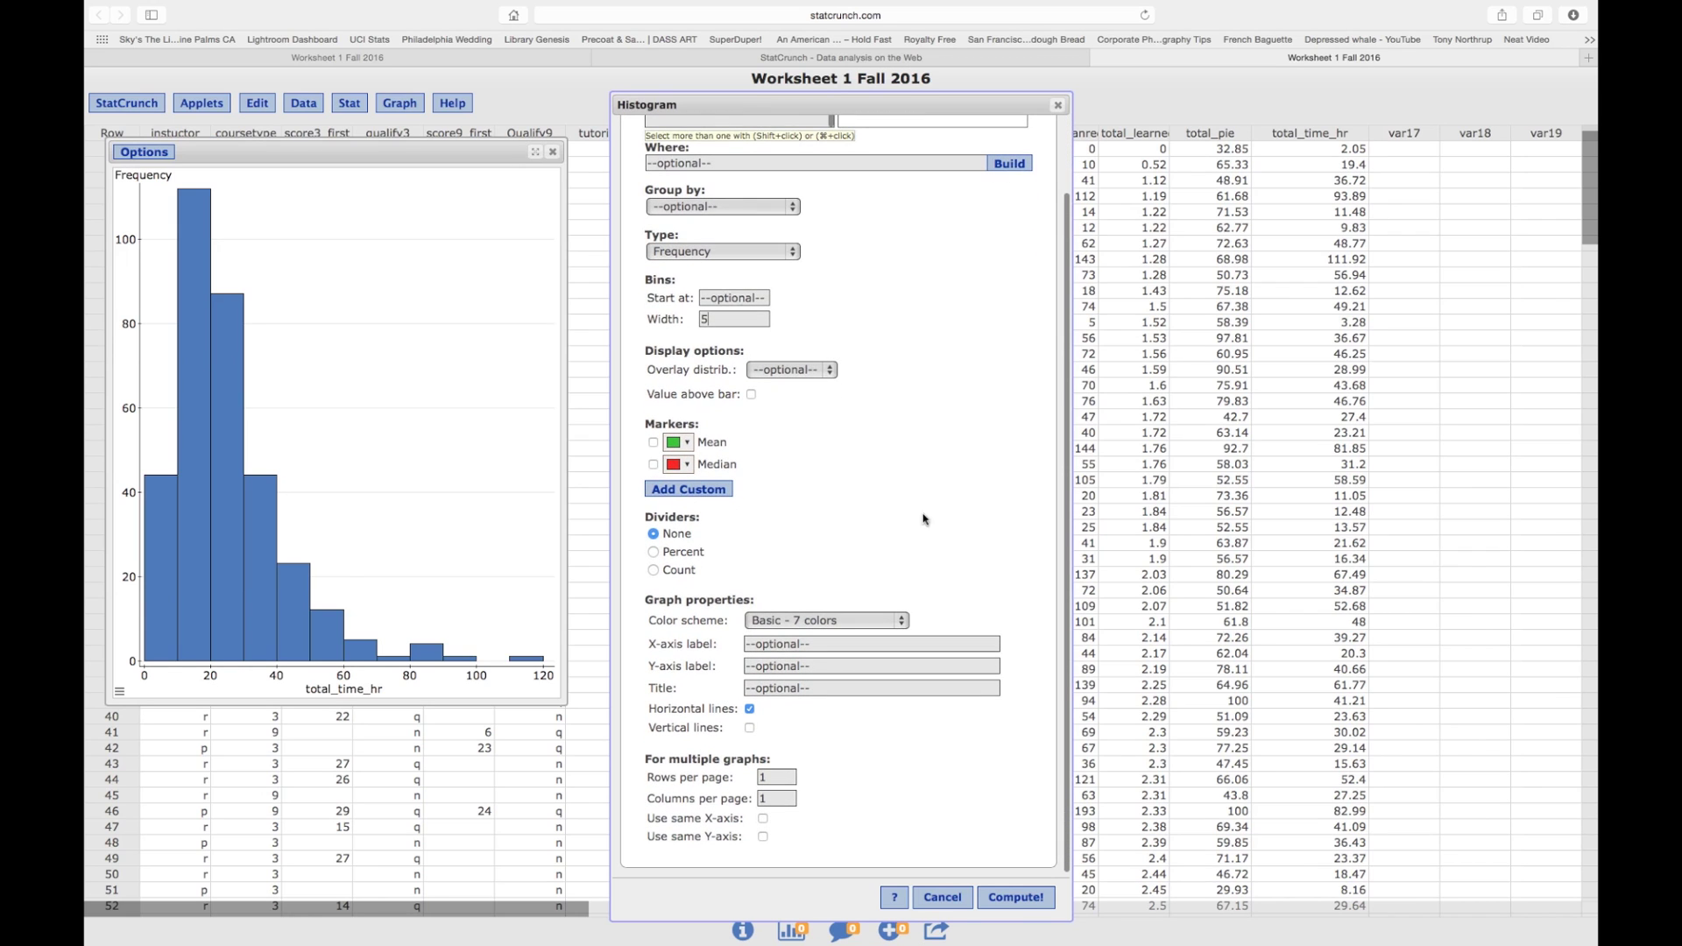
pyautogui.click(1016, 898)
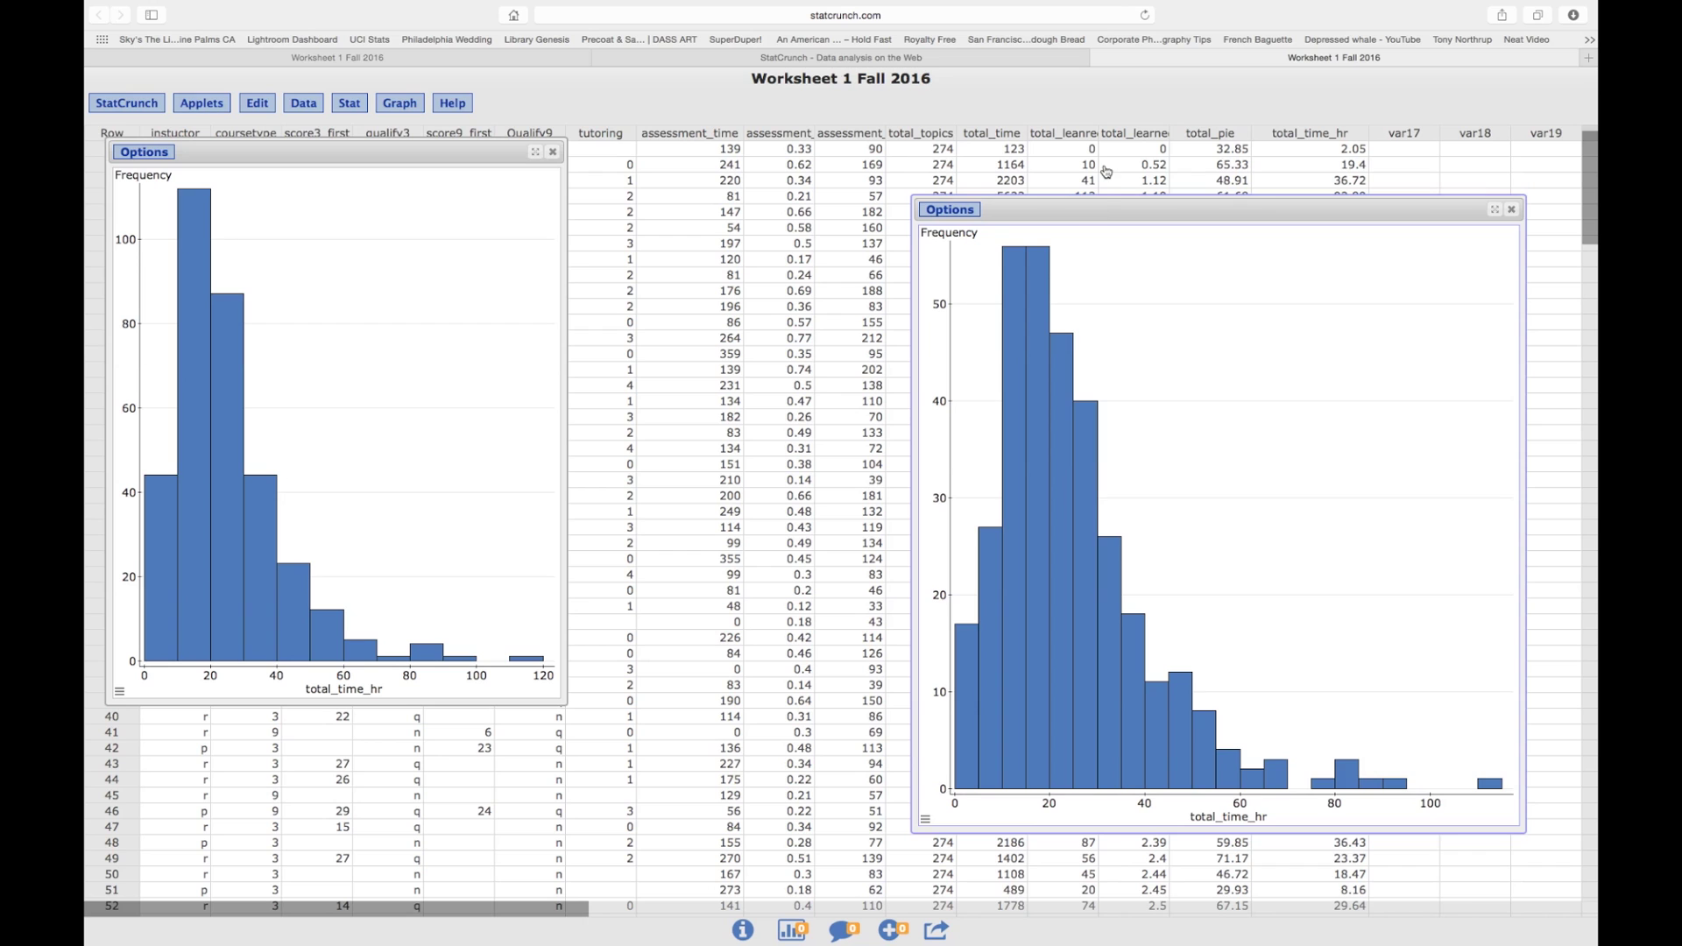
# Drag the width-5 histogram beside the first one and shrink it to fit
pyautogui.moveTo(1103, 203); pyautogui.dragTo(760, 149)
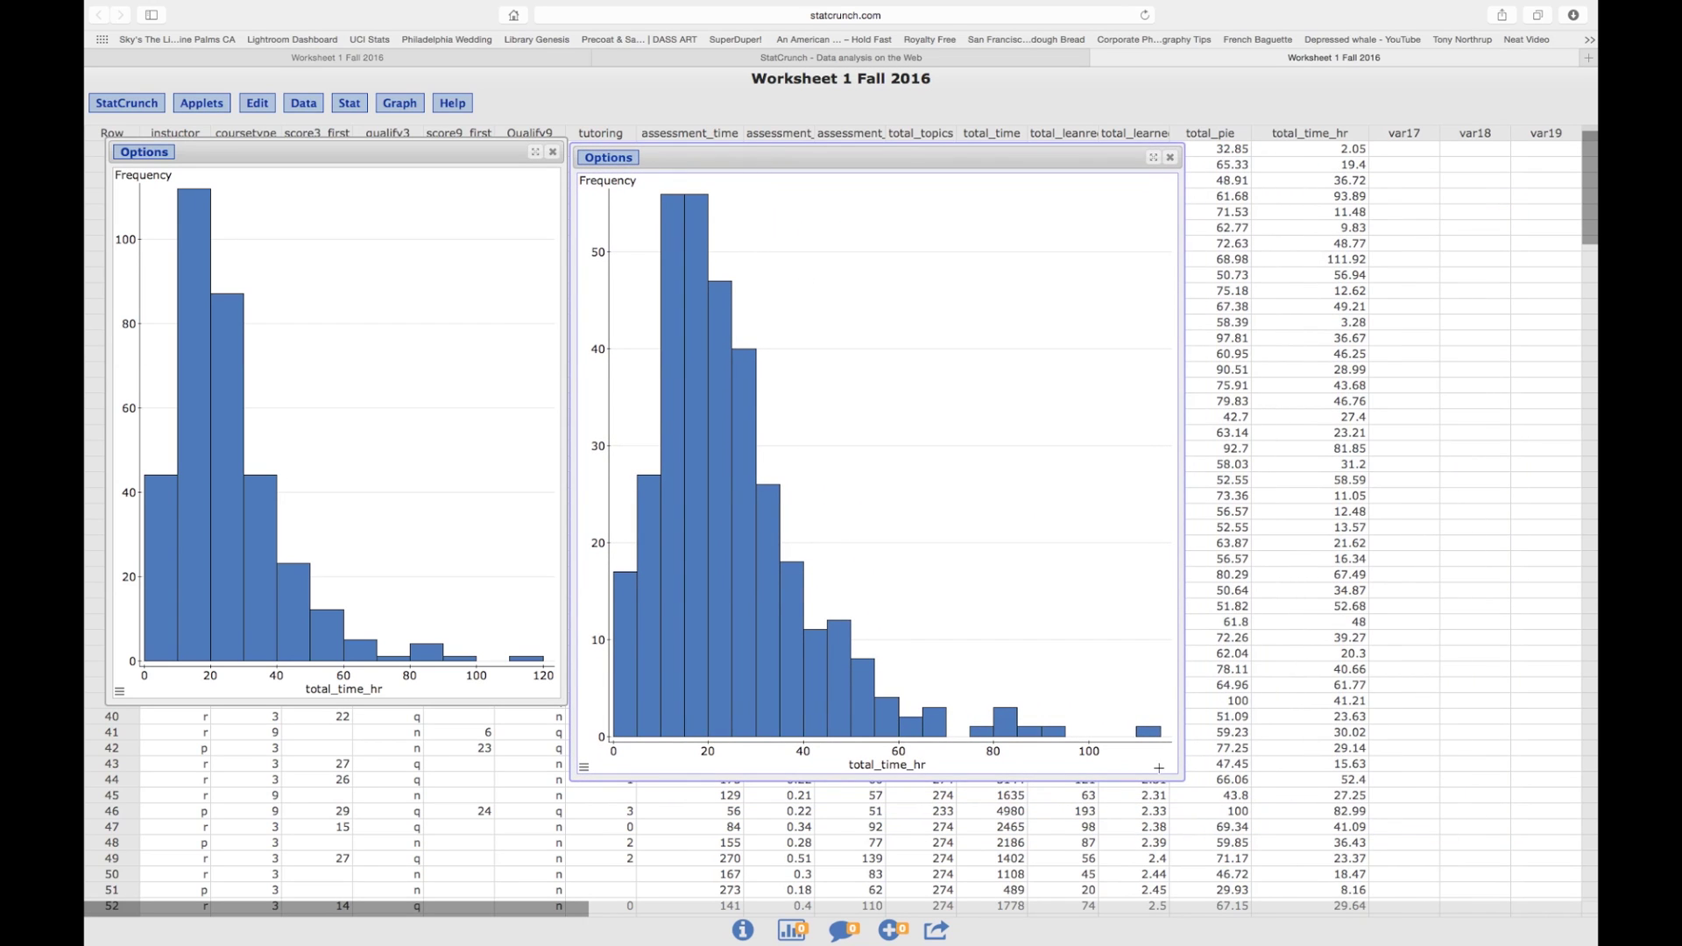
pyautogui.moveTo(1181, 778); pyautogui.dragTo(1125, 712)
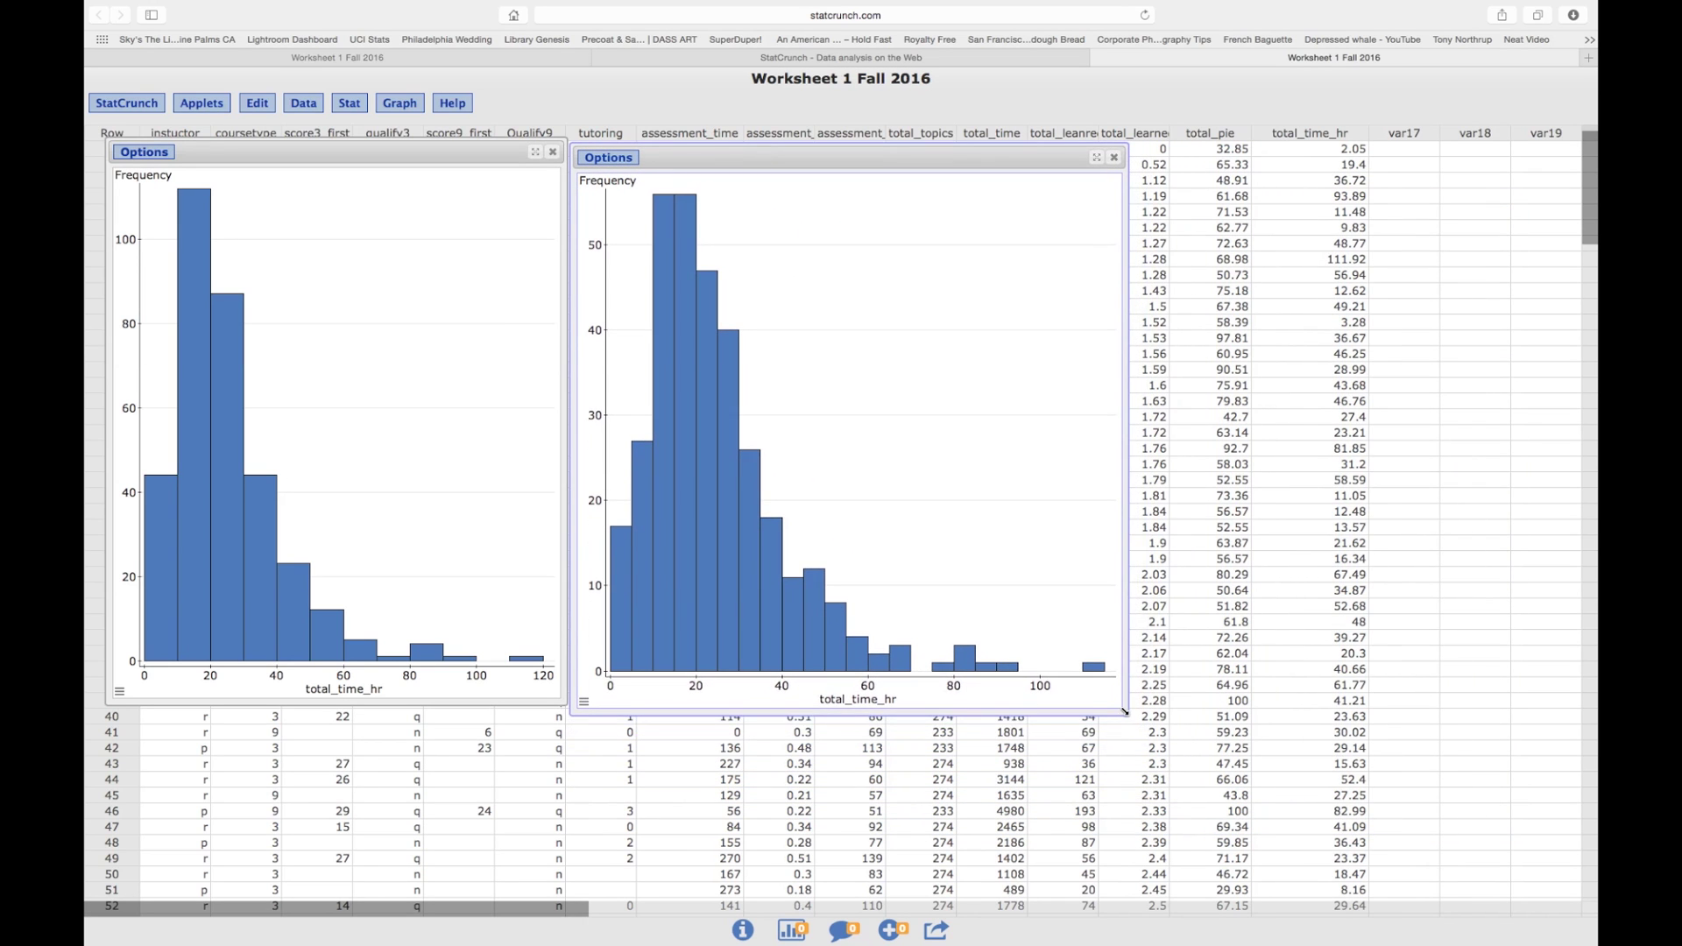
pyautogui.moveTo(632, 663)
# Create a third total_time_hr histogram with the Mean and Median markers turned on
pyautogui.click(405, 111)
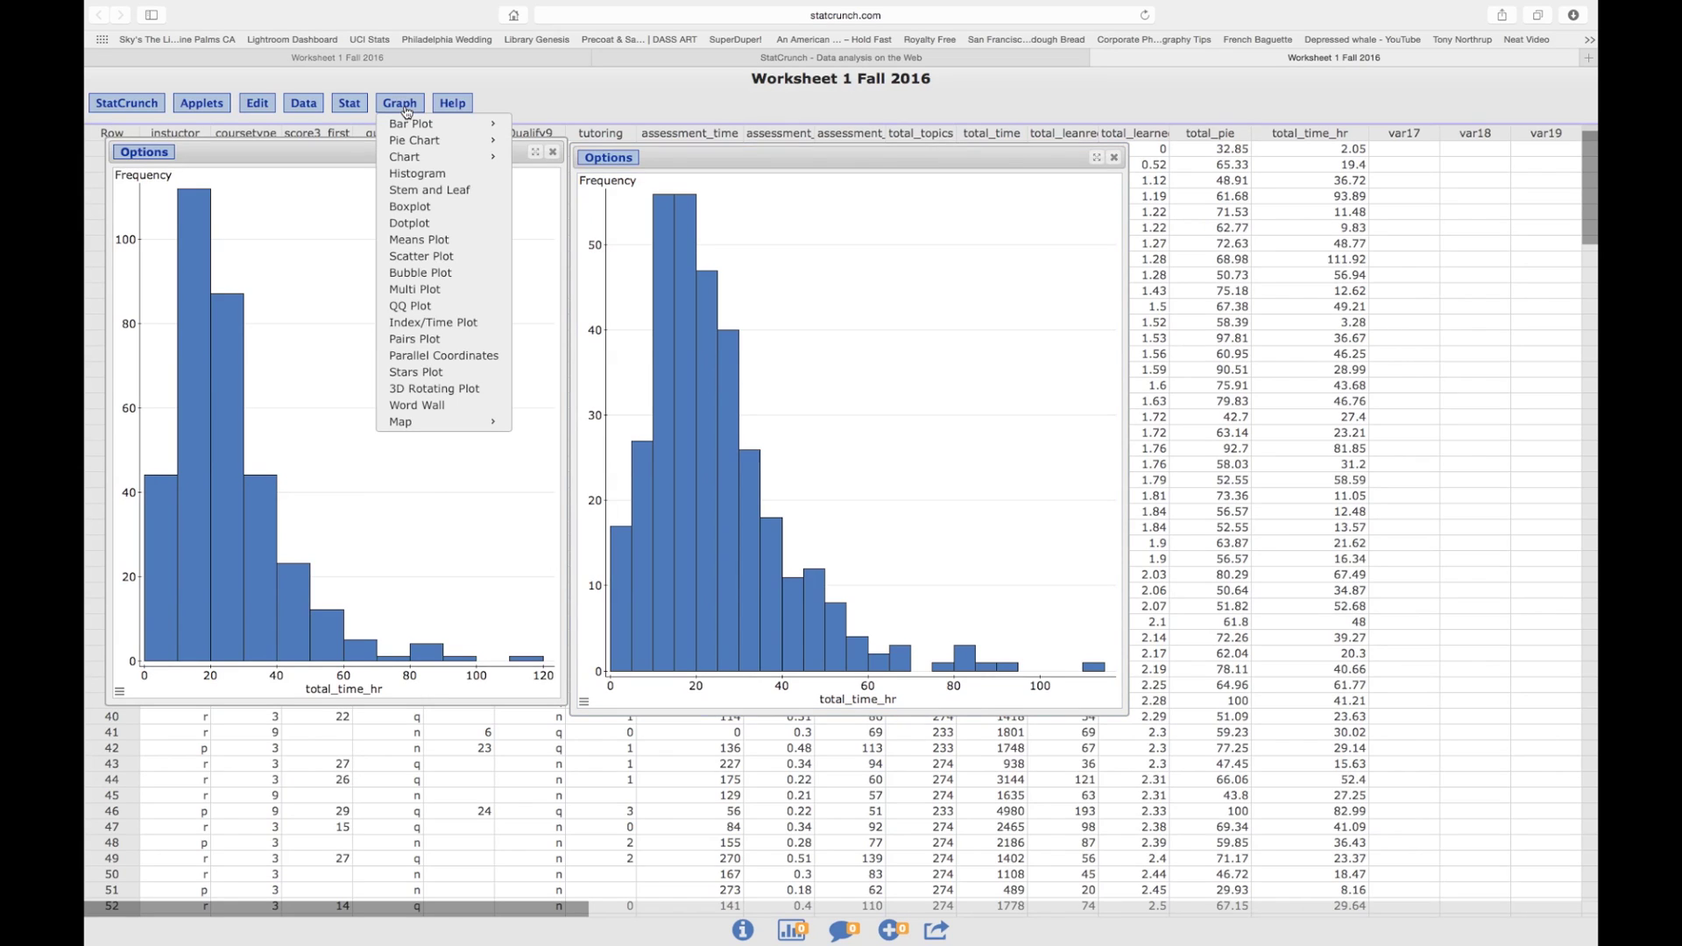
pyautogui.click(421, 175)
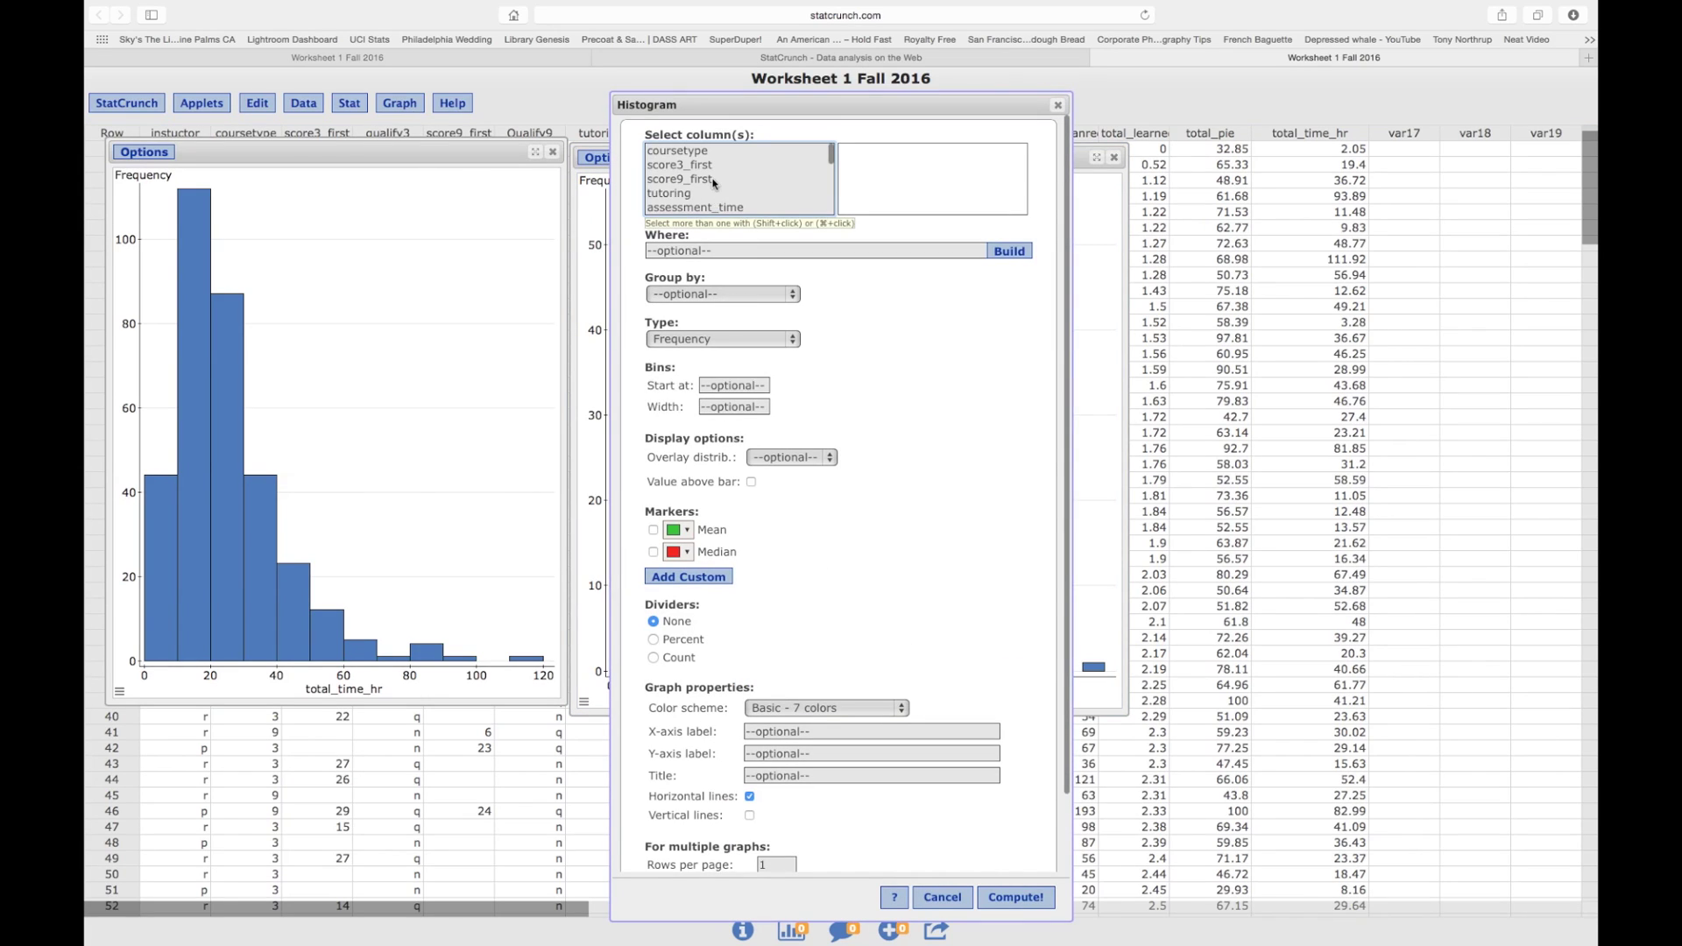
pyautogui.scroll(-2, 712, 182)
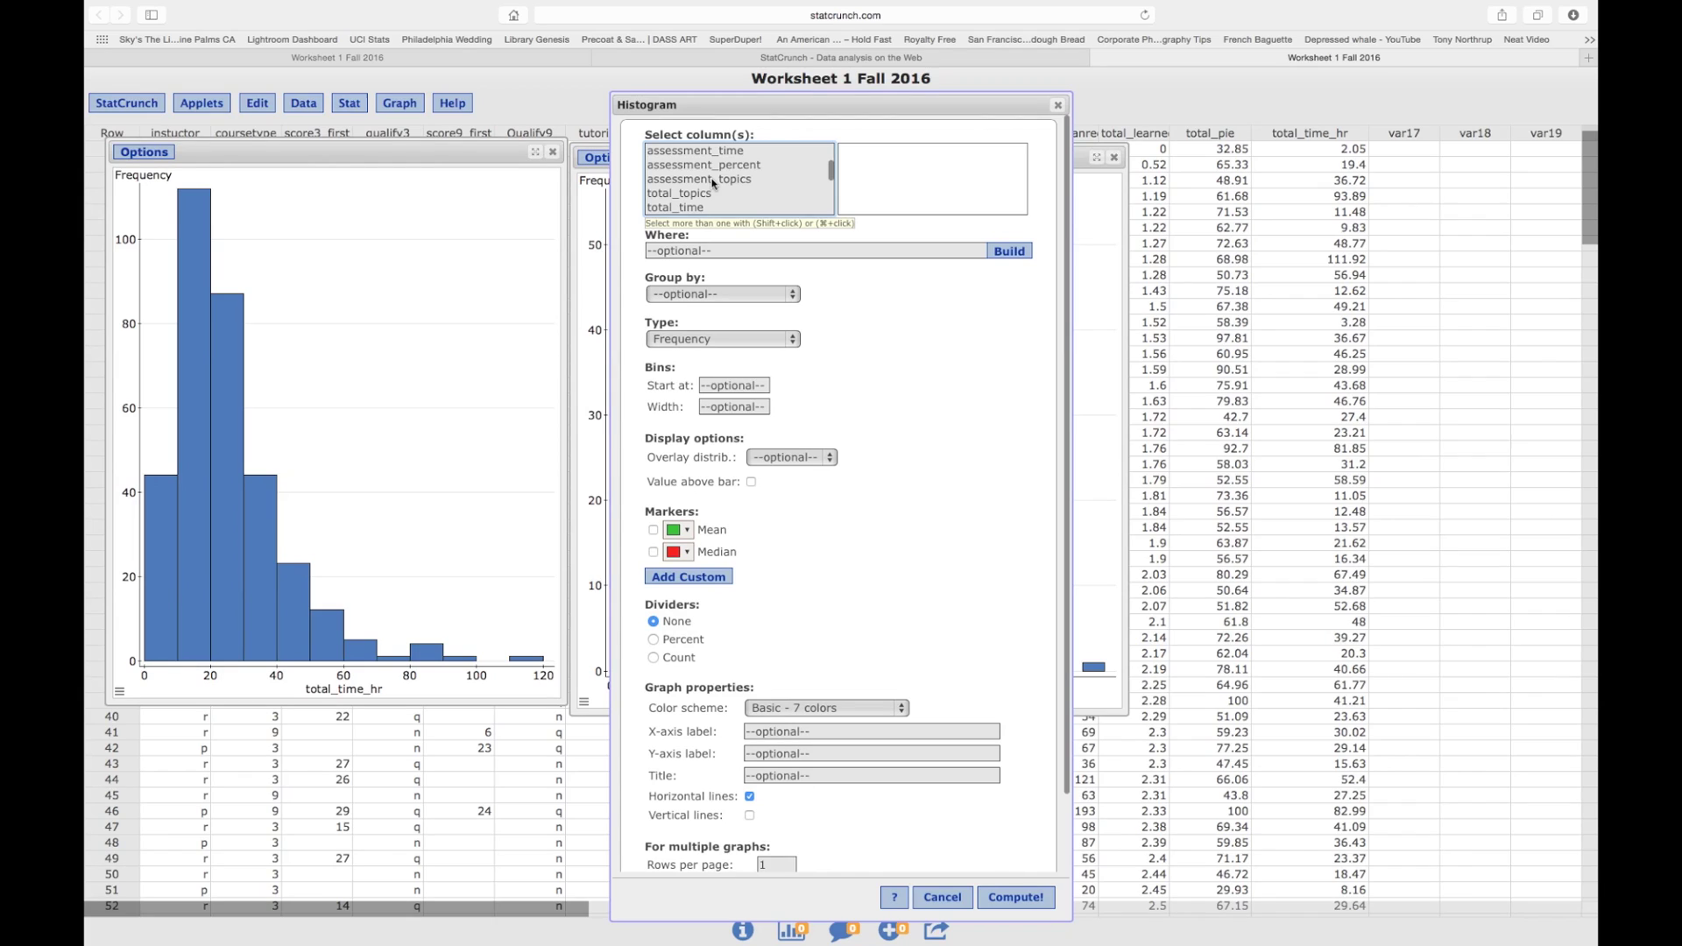
pyautogui.scroll(-2, 713, 182)
pyautogui.click(696, 152)
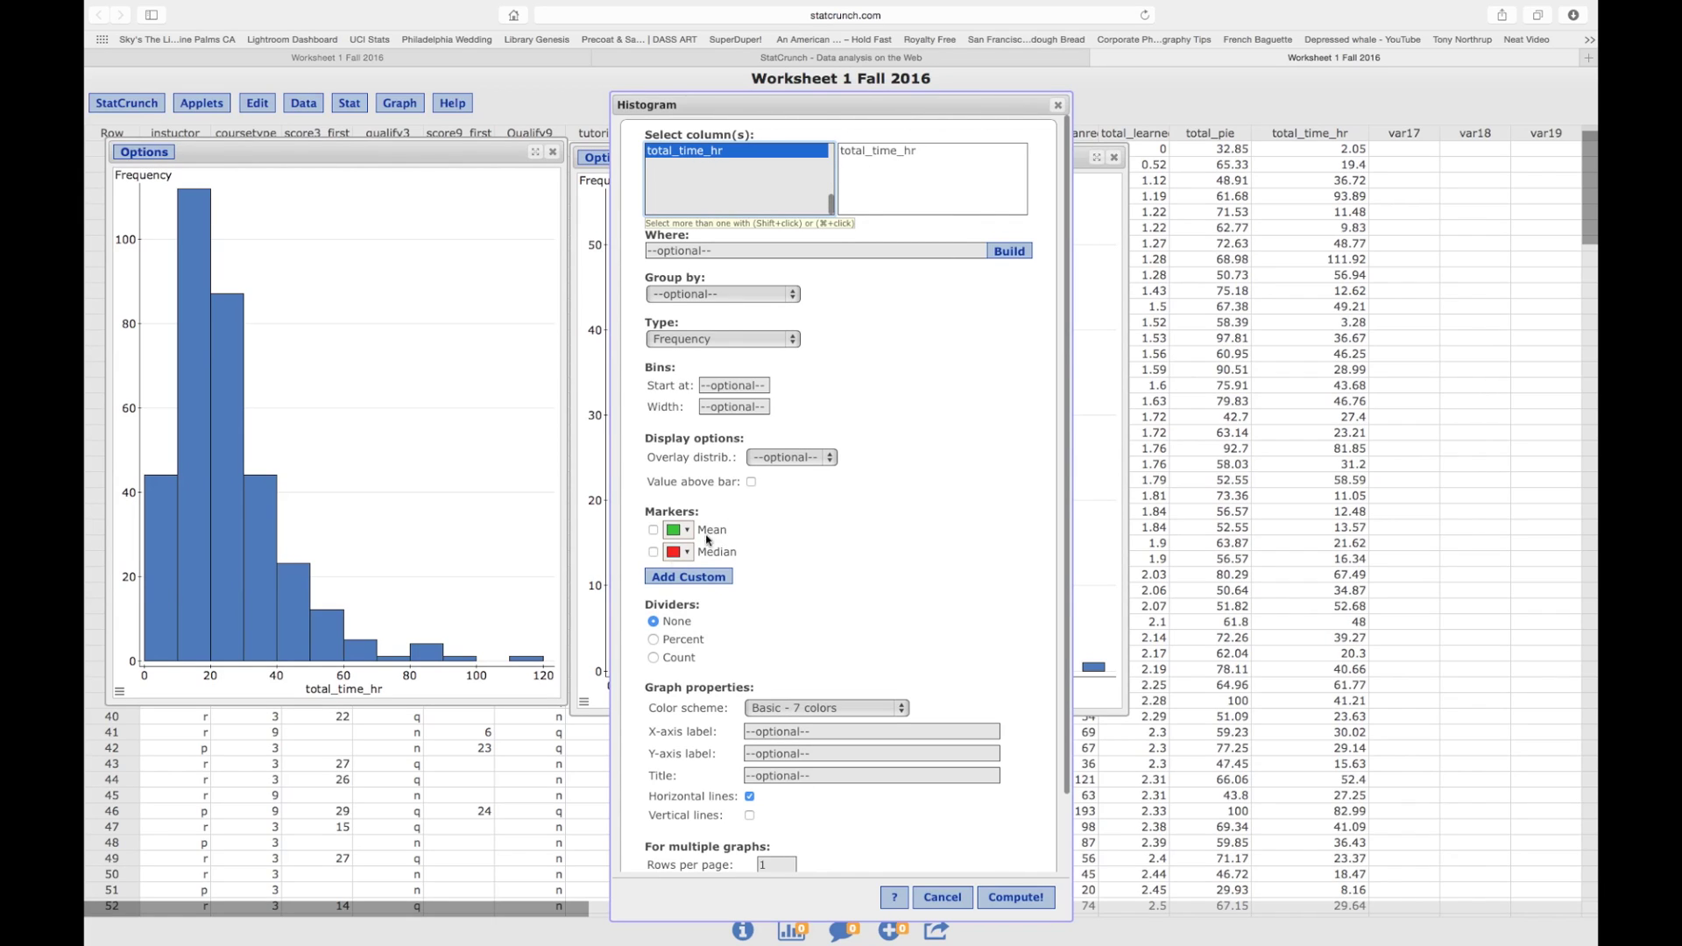
pyautogui.click(654, 530)
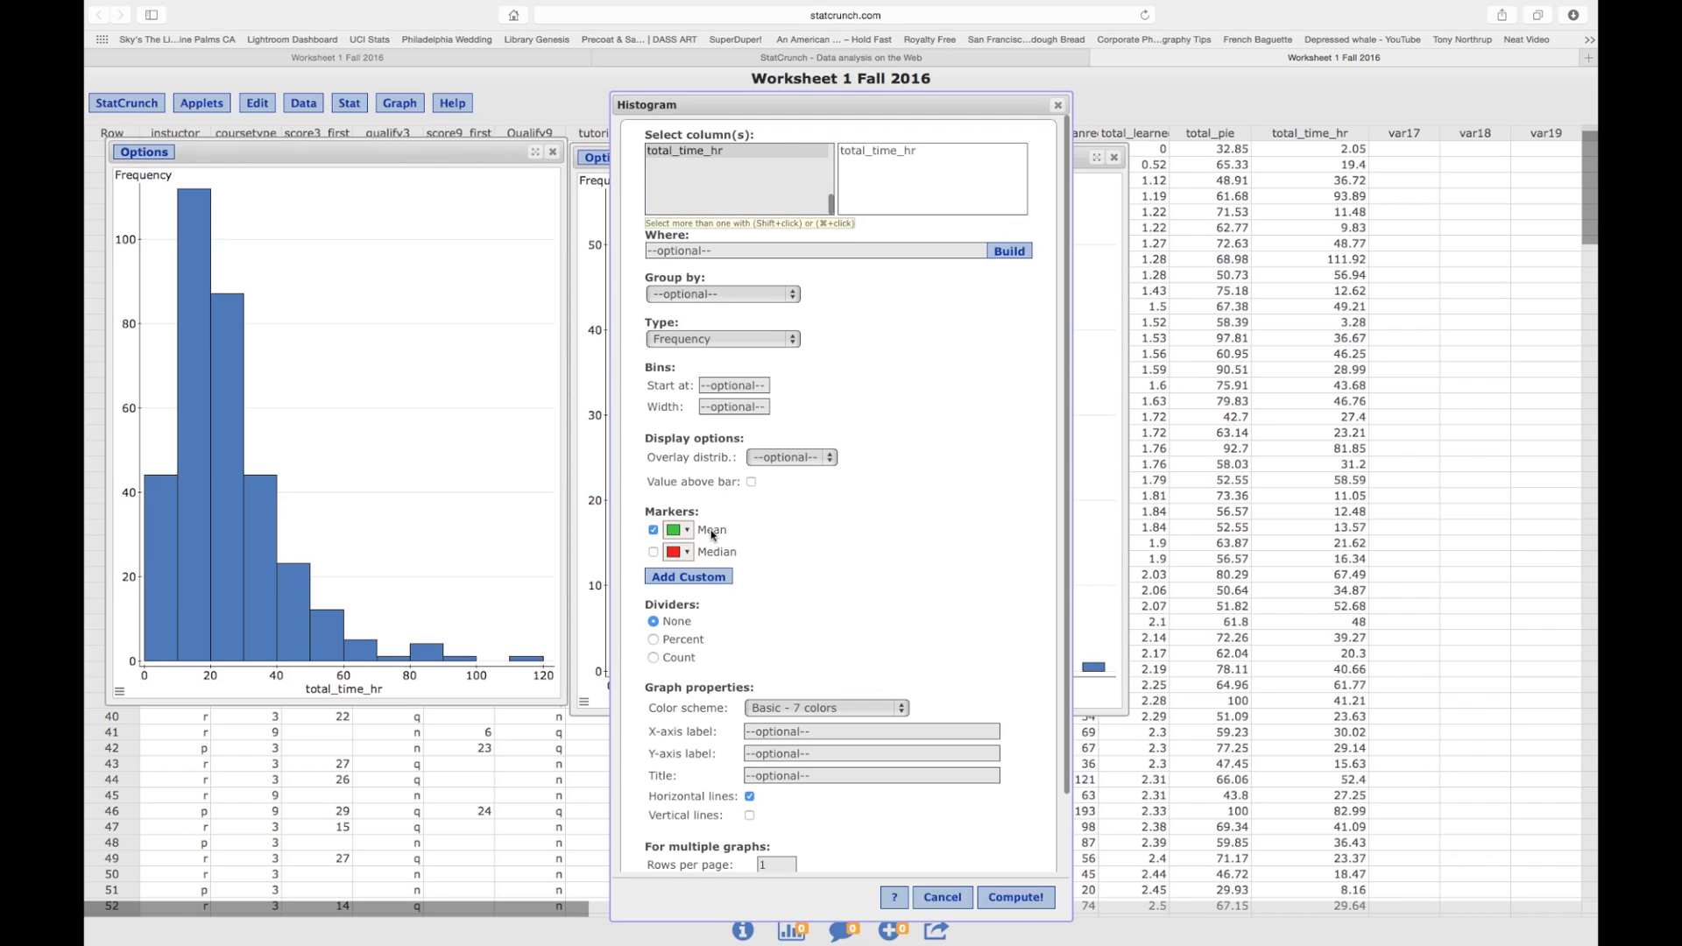
pyautogui.click(654, 552)
pyautogui.scroll(-2, 883, 611)
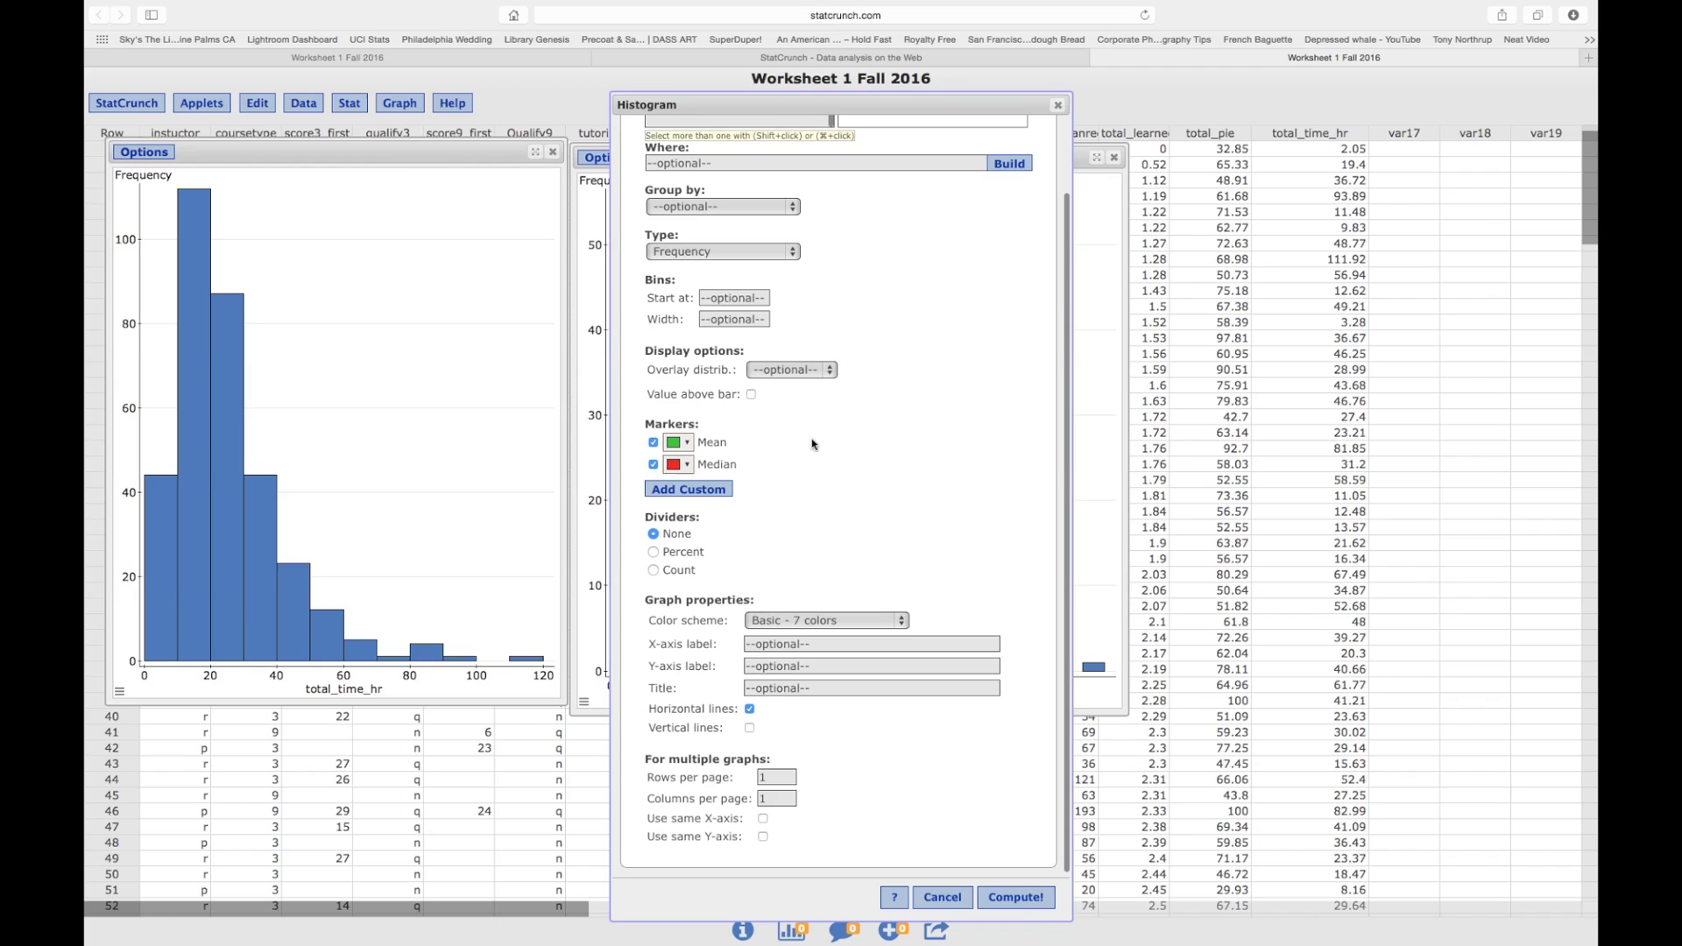
pyautogui.click(1016, 897)
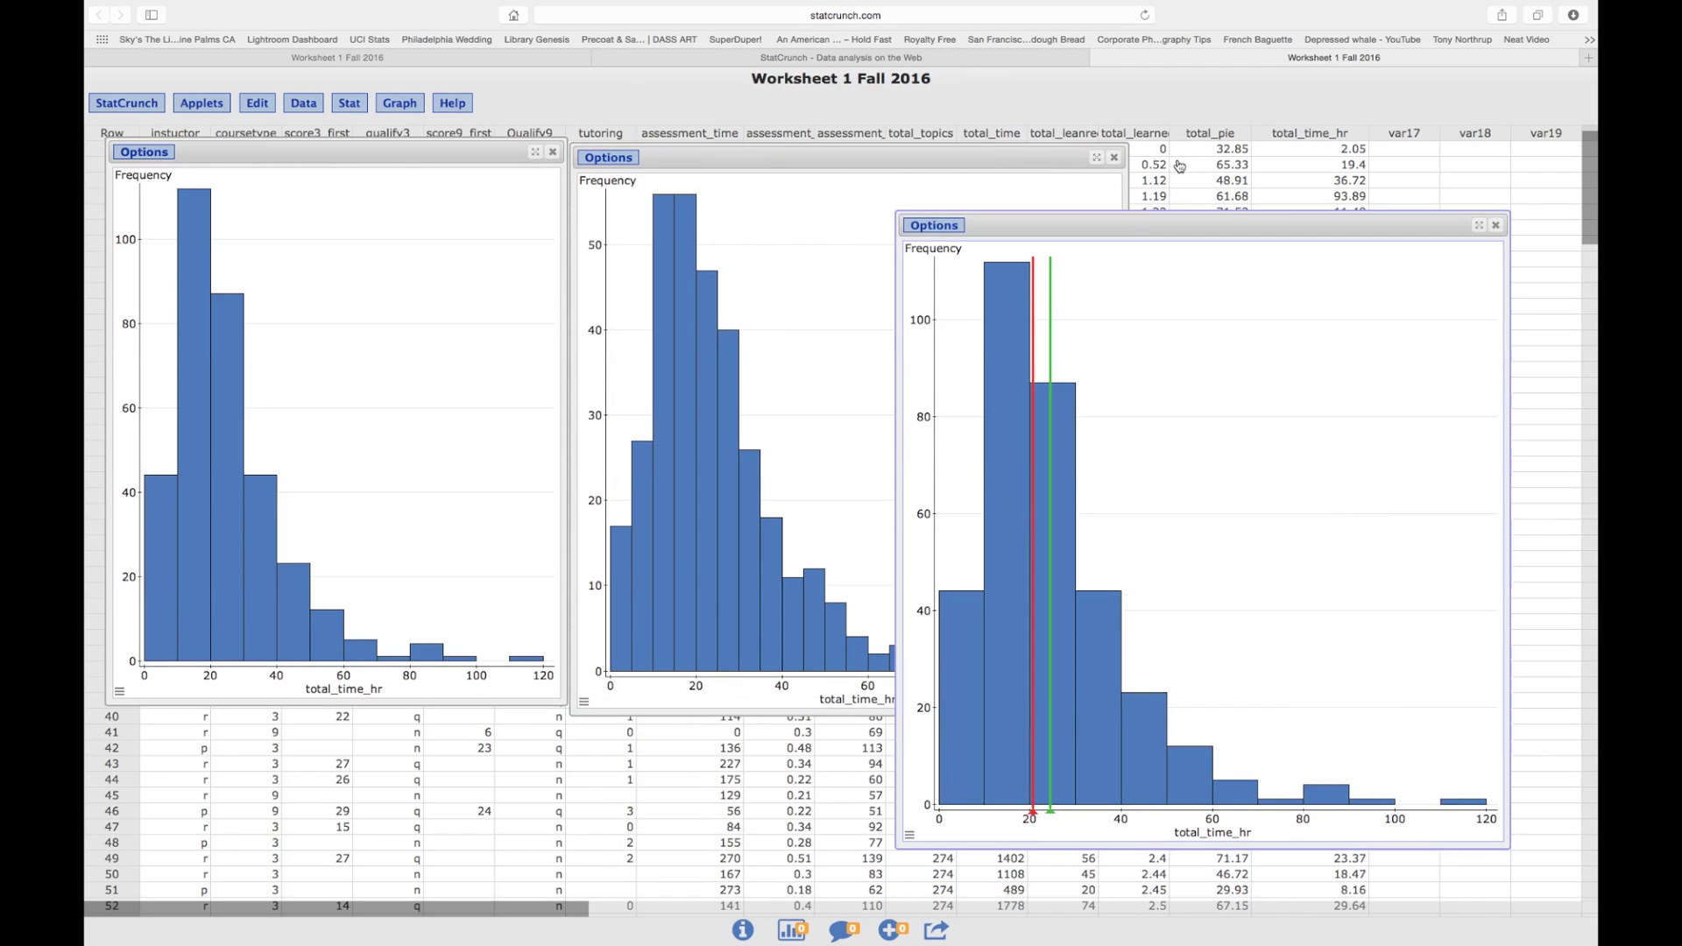
# Shrink the mean/median histogram and place it to the right of the other two
pyautogui.moveTo(1166, 212); pyautogui.dragTo(1013, 165)
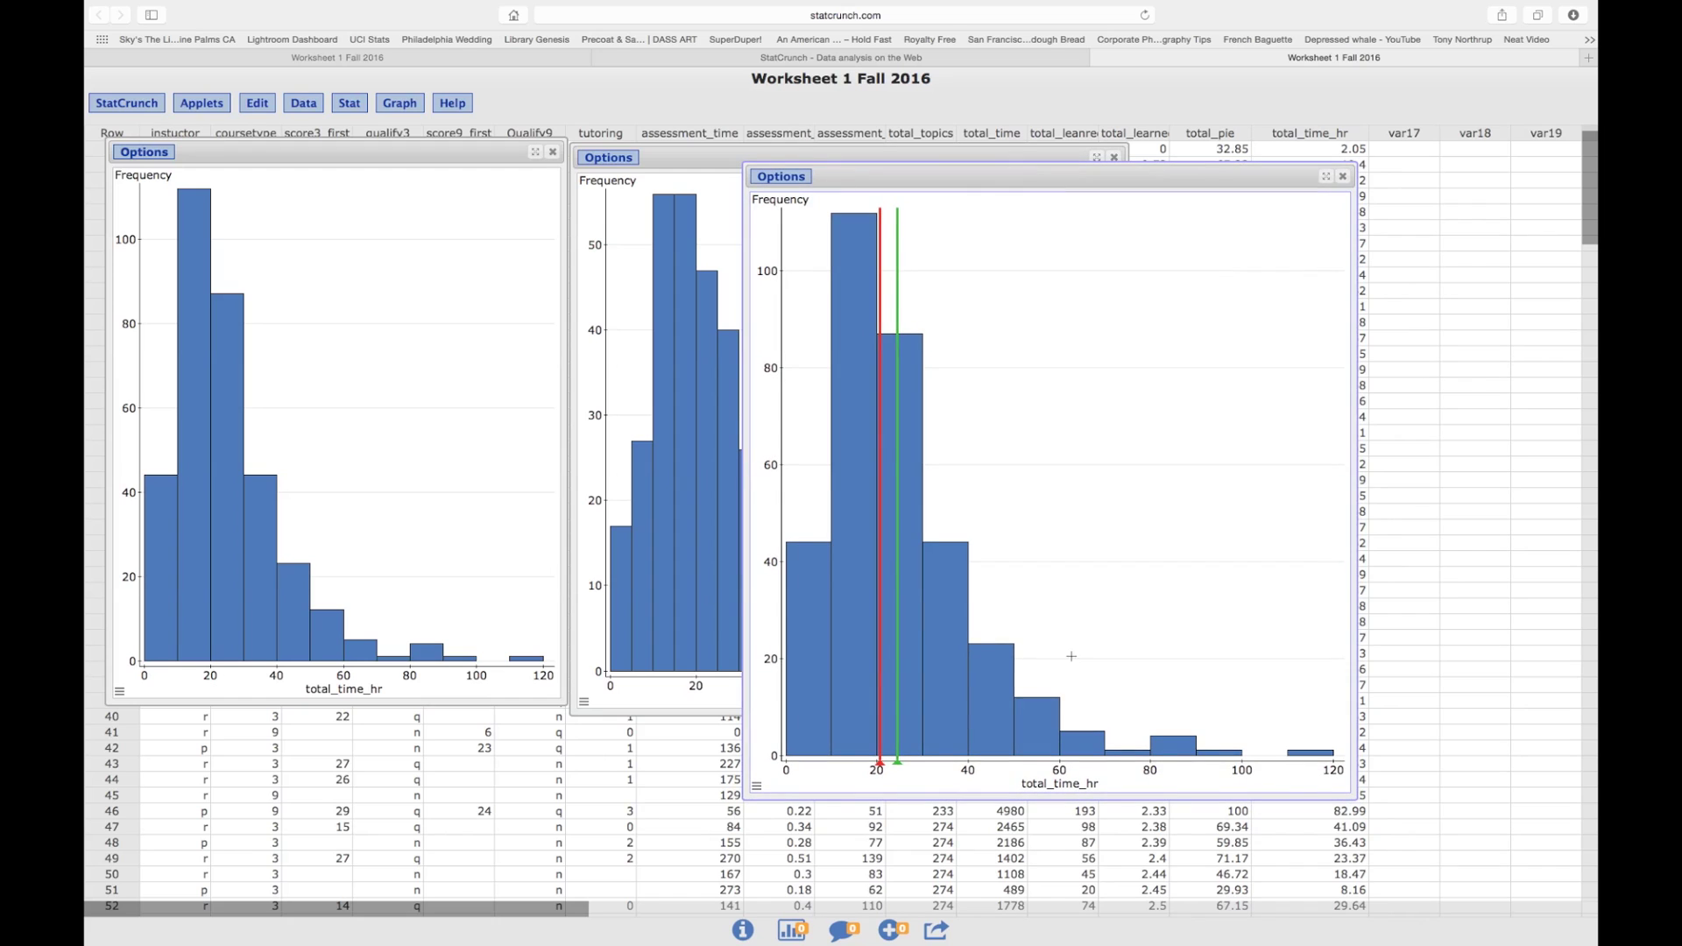
pyautogui.moveTo(1356, 798); pyautogui.dragTo(1207, 721)
pyautogui.moveTo(899, 179); pyautogui.dragTo(1211, 164)
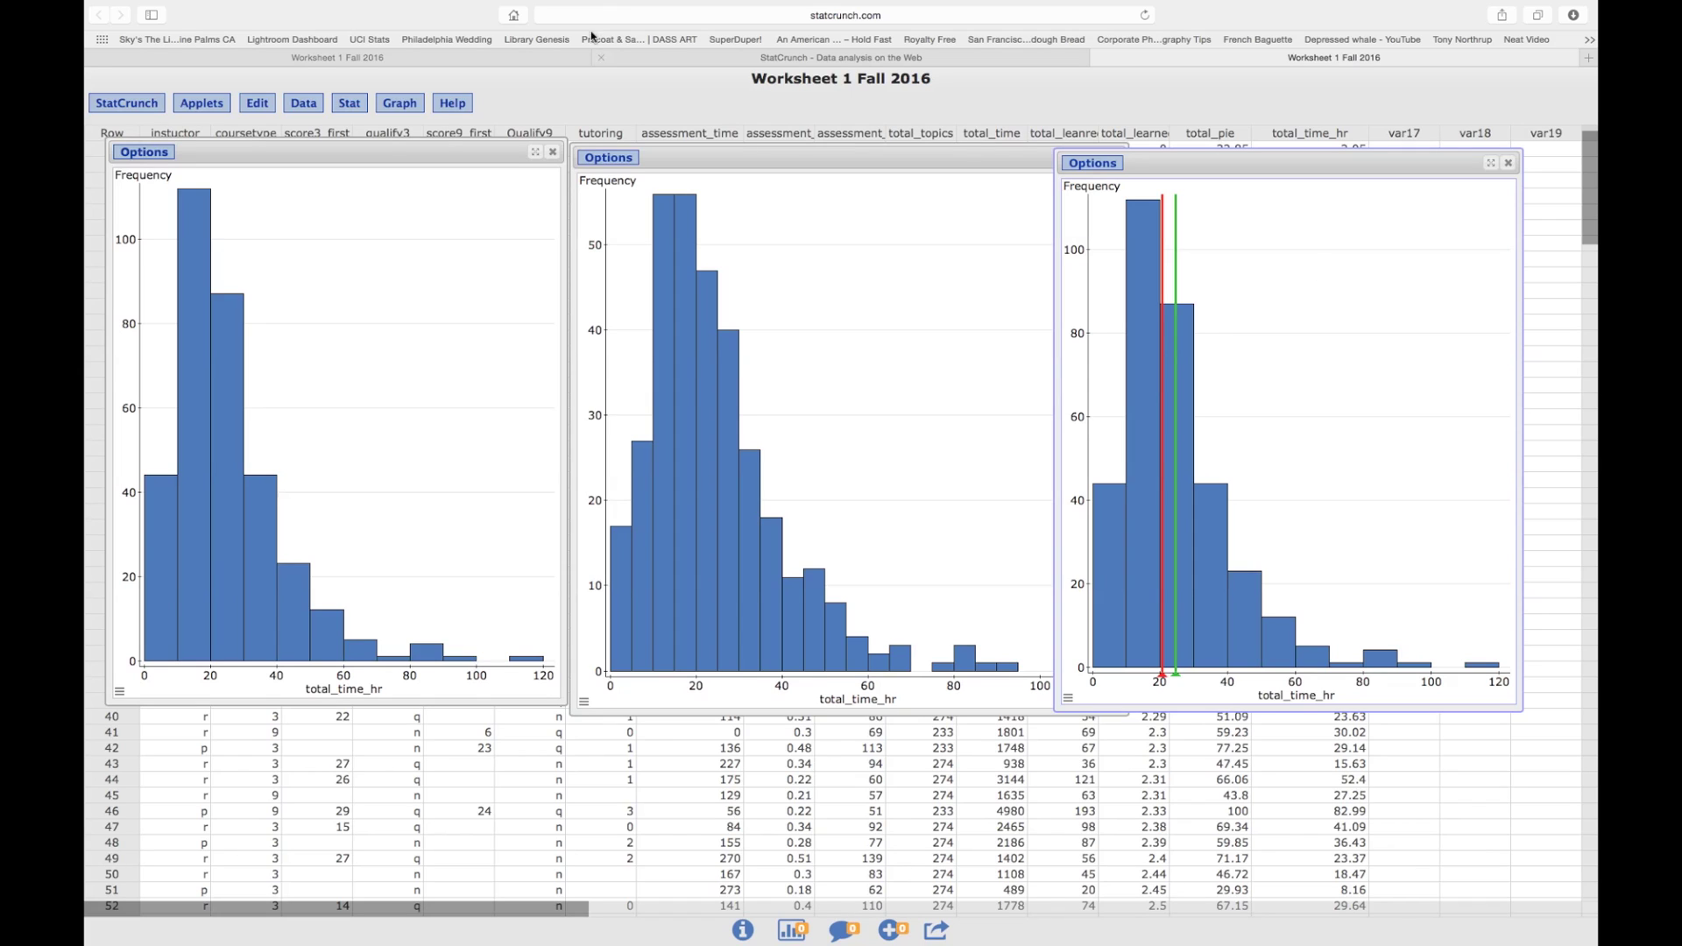
# Set up a total_time_hr histogram grouped by the instuctor column
pyautogui.click(402, 104)
pyautogui.click(436, 174)
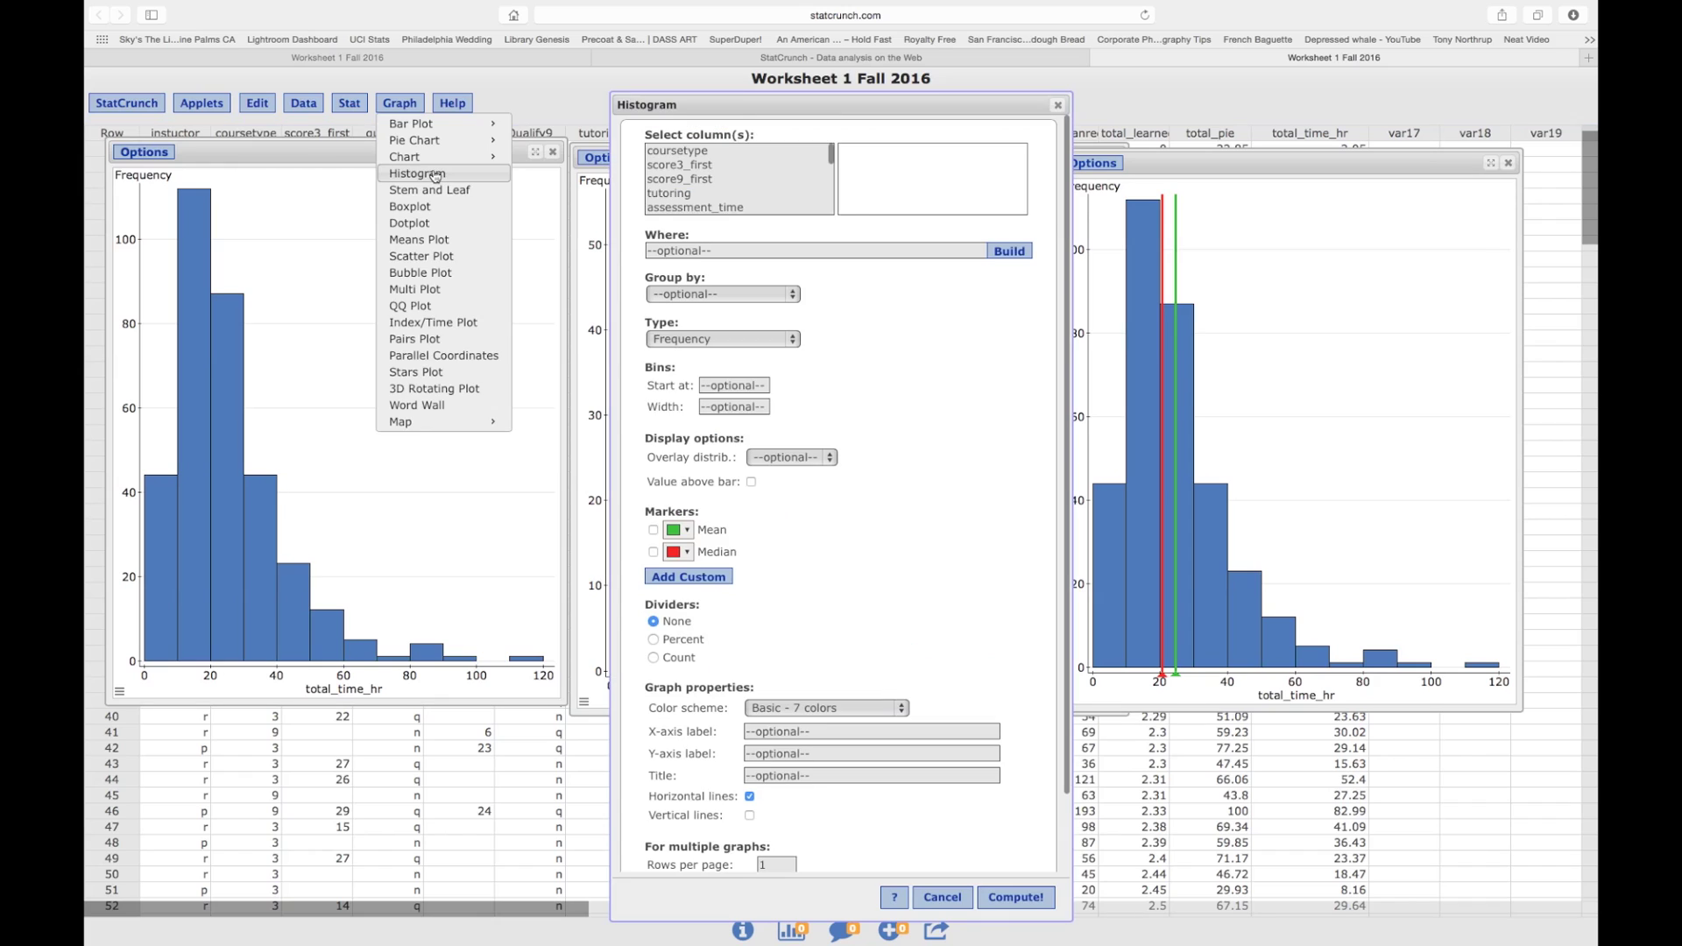
pyautogui.scroll(-5, 773, 192)
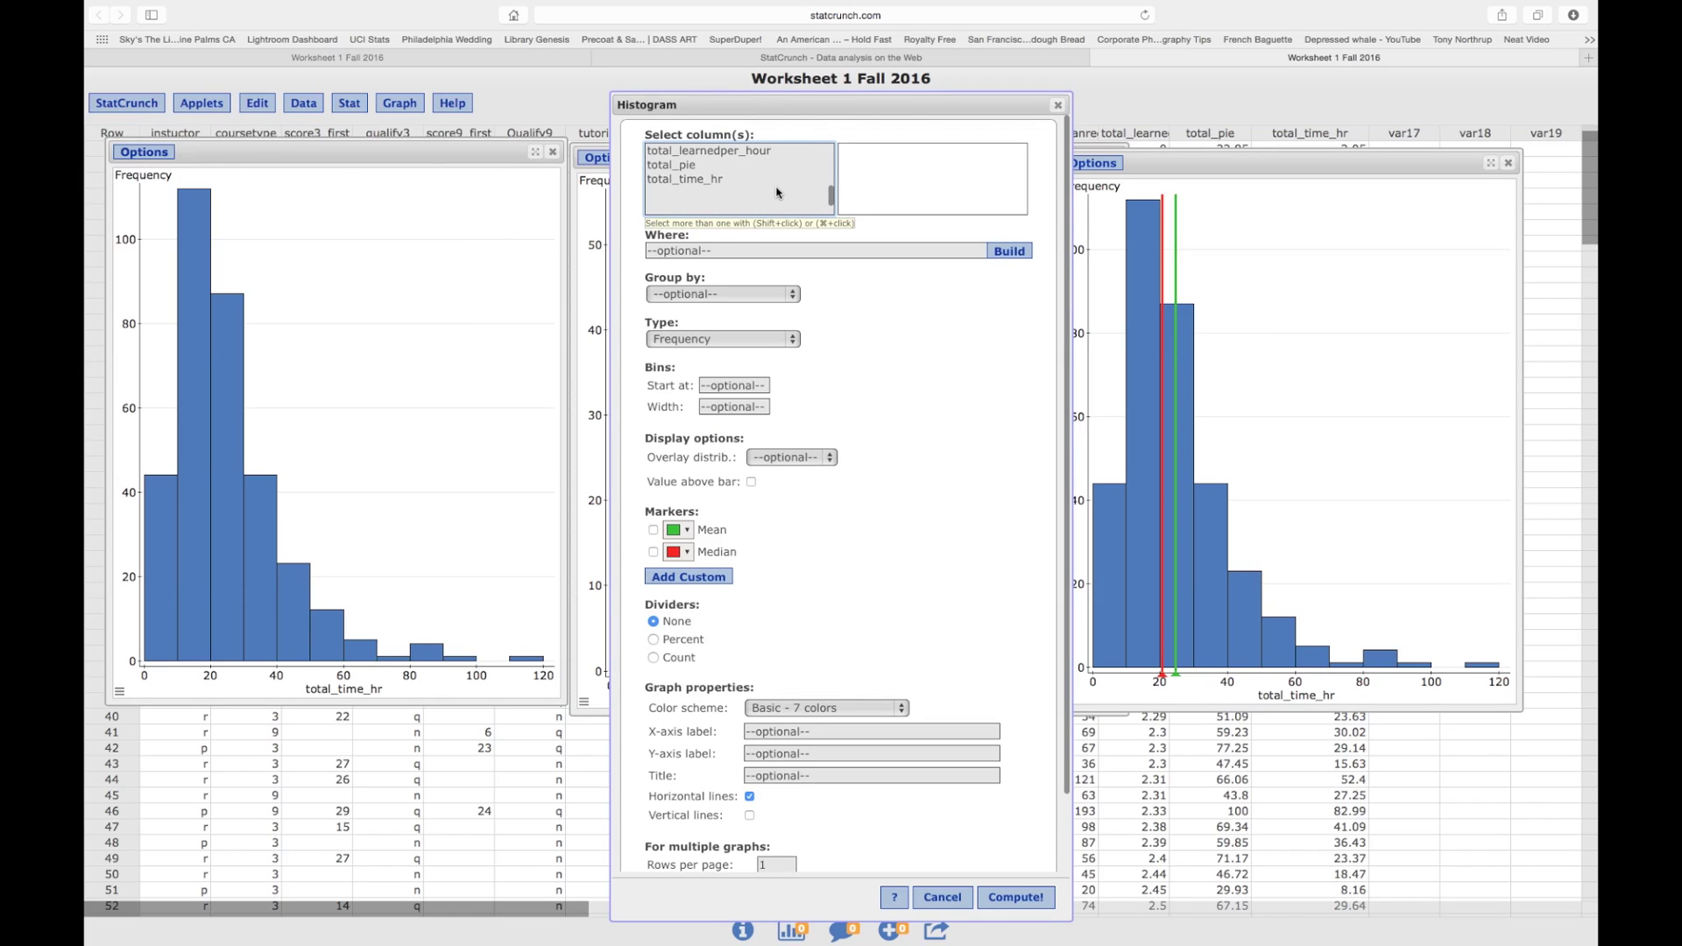
pyautogui.click(690, 181)
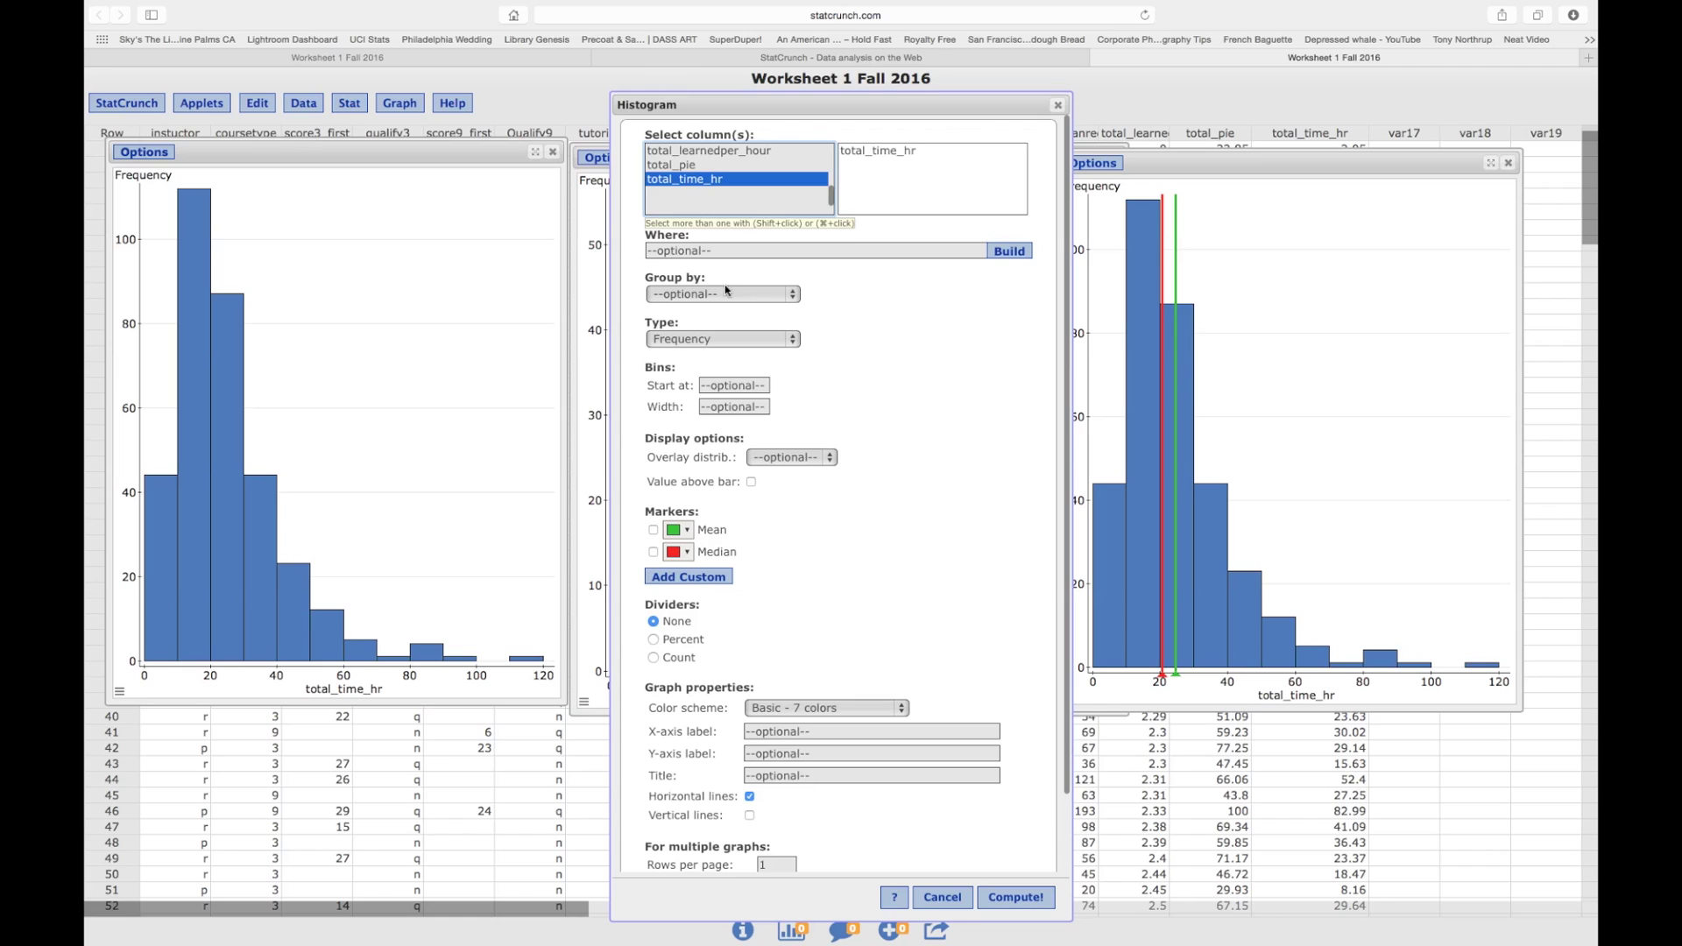
pyautogui.click(723, 296)
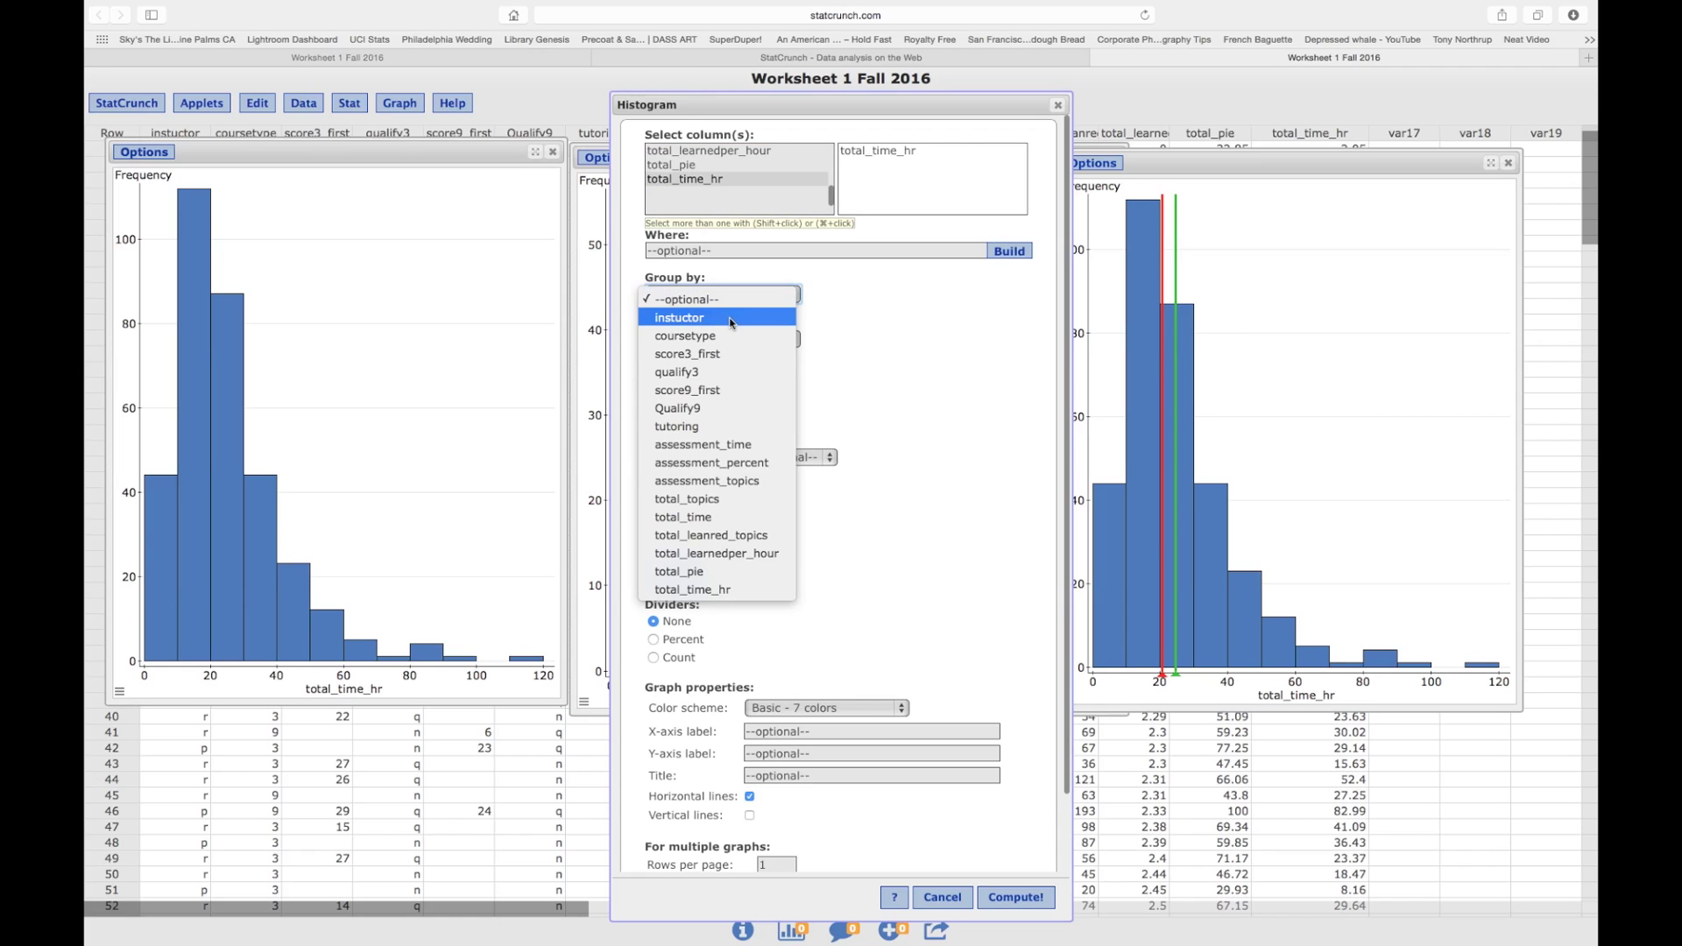
pyautogui.click(730, 318)
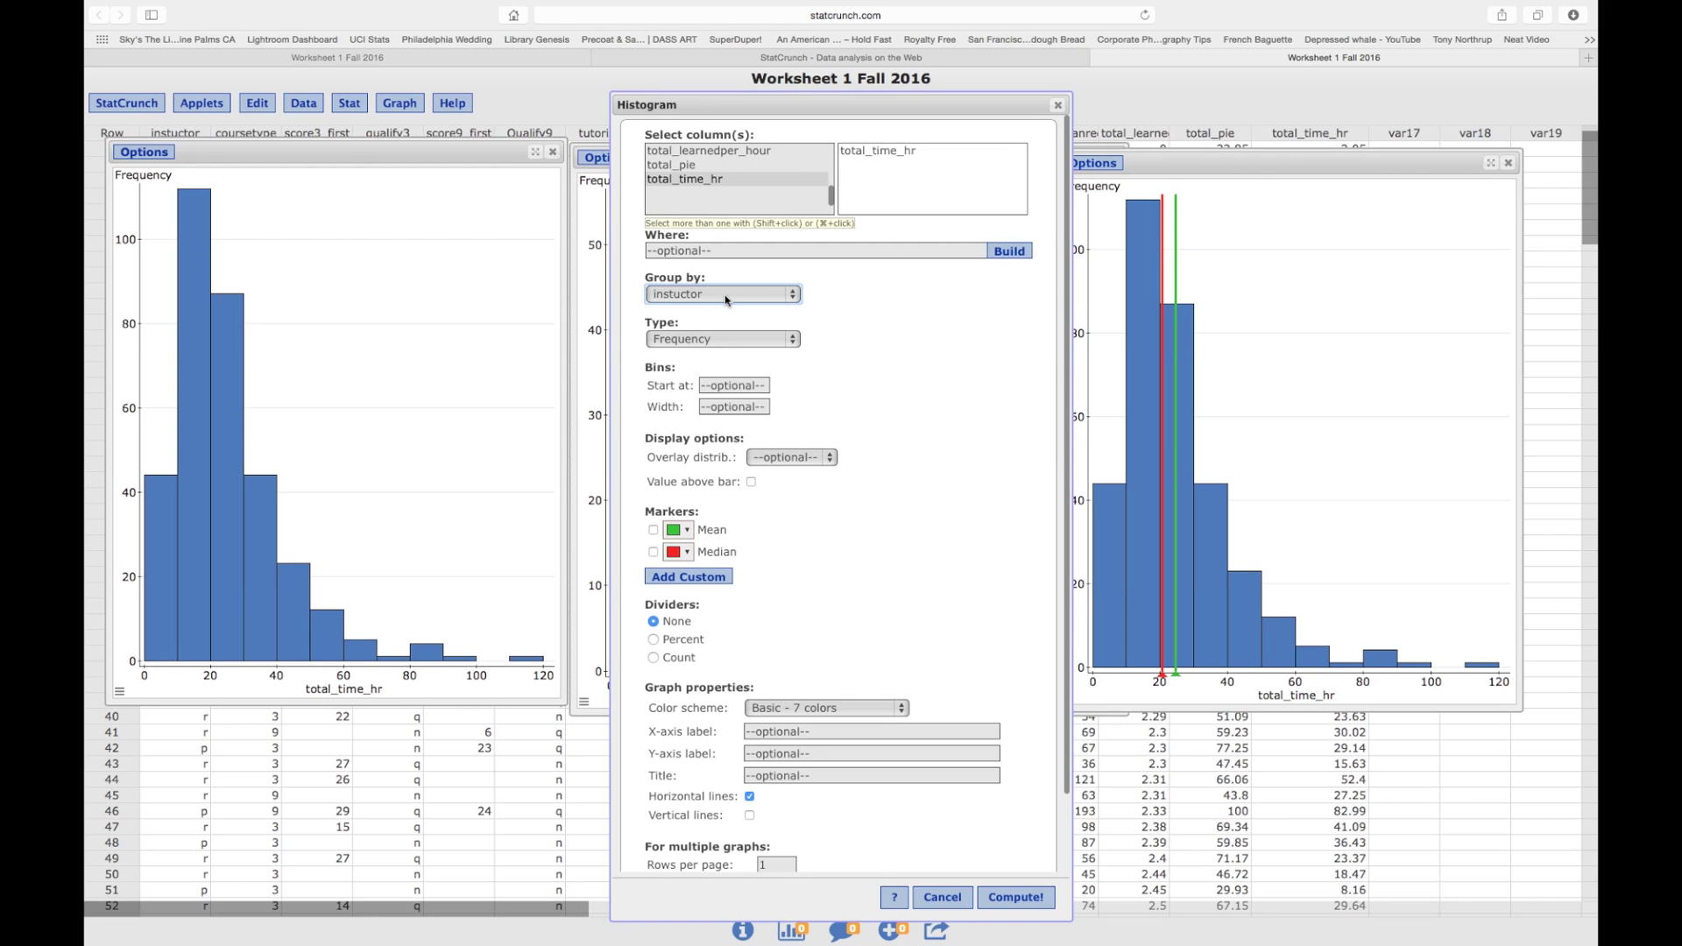
pyautogui.scroll(-1, 1041, 889)
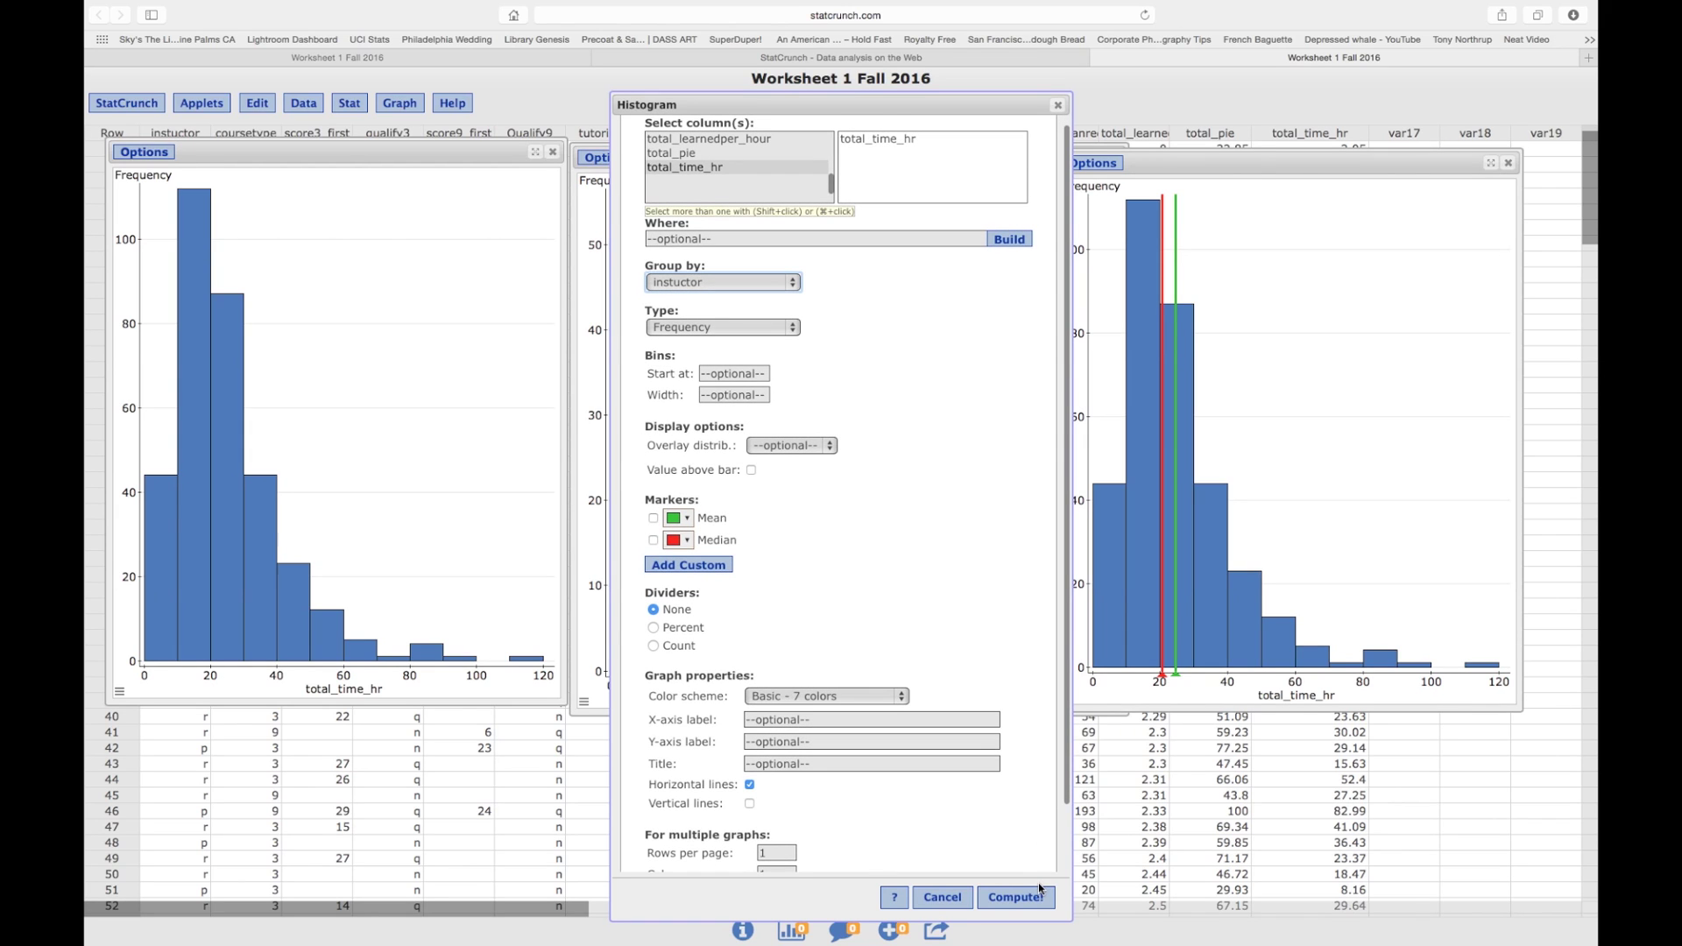
# Compute the per-instructor histograms, then move the window up-left and enlarge it slightly
pyautogui.click(1017, 897)
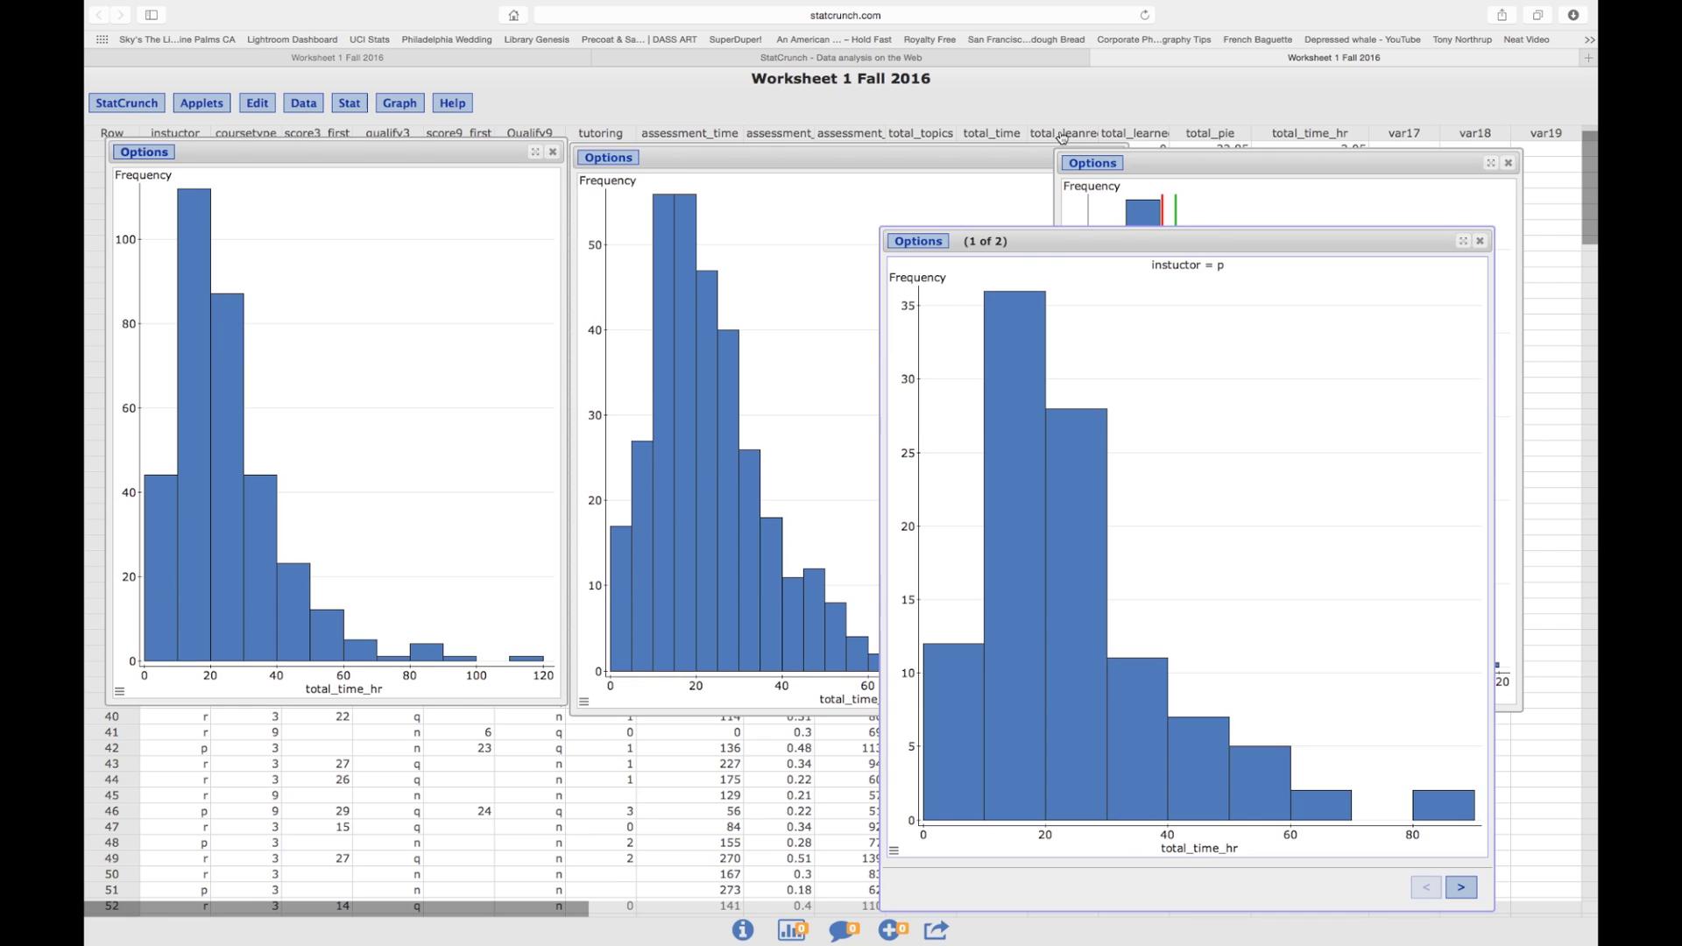
pyautogui.moveTo(1004, 221); pyautogui.dragTo(485, 108)
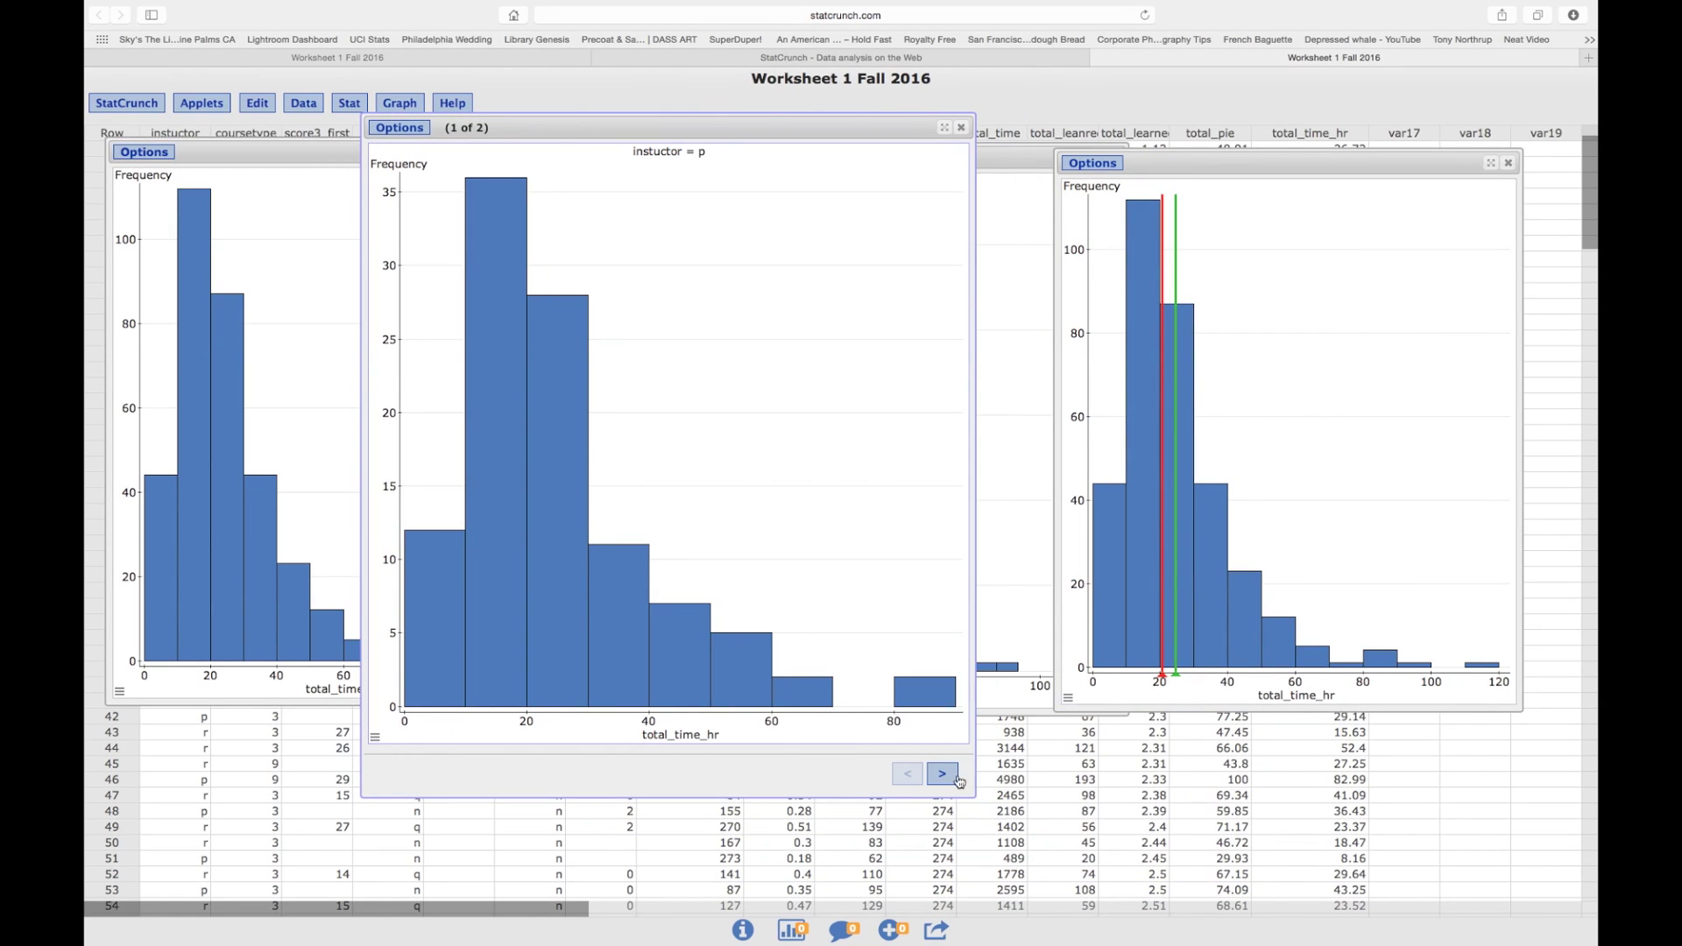
pyautogui.moveTo(976, 795)
pyautogui.mouseDown()
pyautogui.moveTo(1237, 797)
pyautogui.moveTo(1001, 793)
pyautogui.mouseUp()
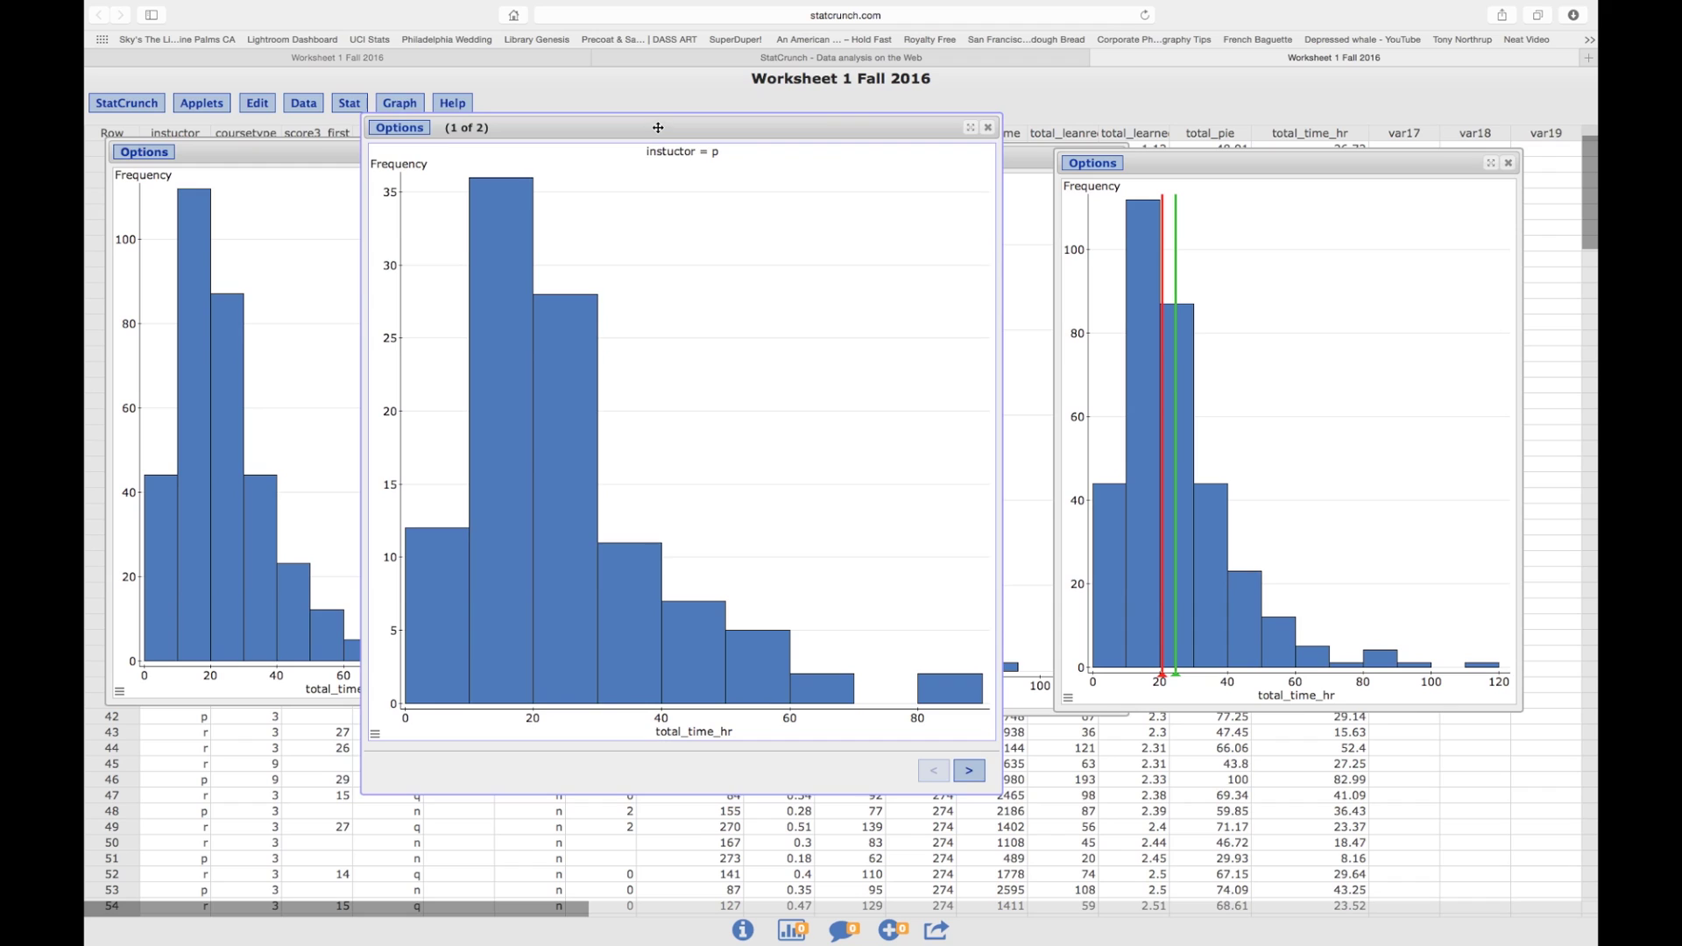
pyautogui.moveTo(657, 128); pyautogui.dragTo(644, 121)
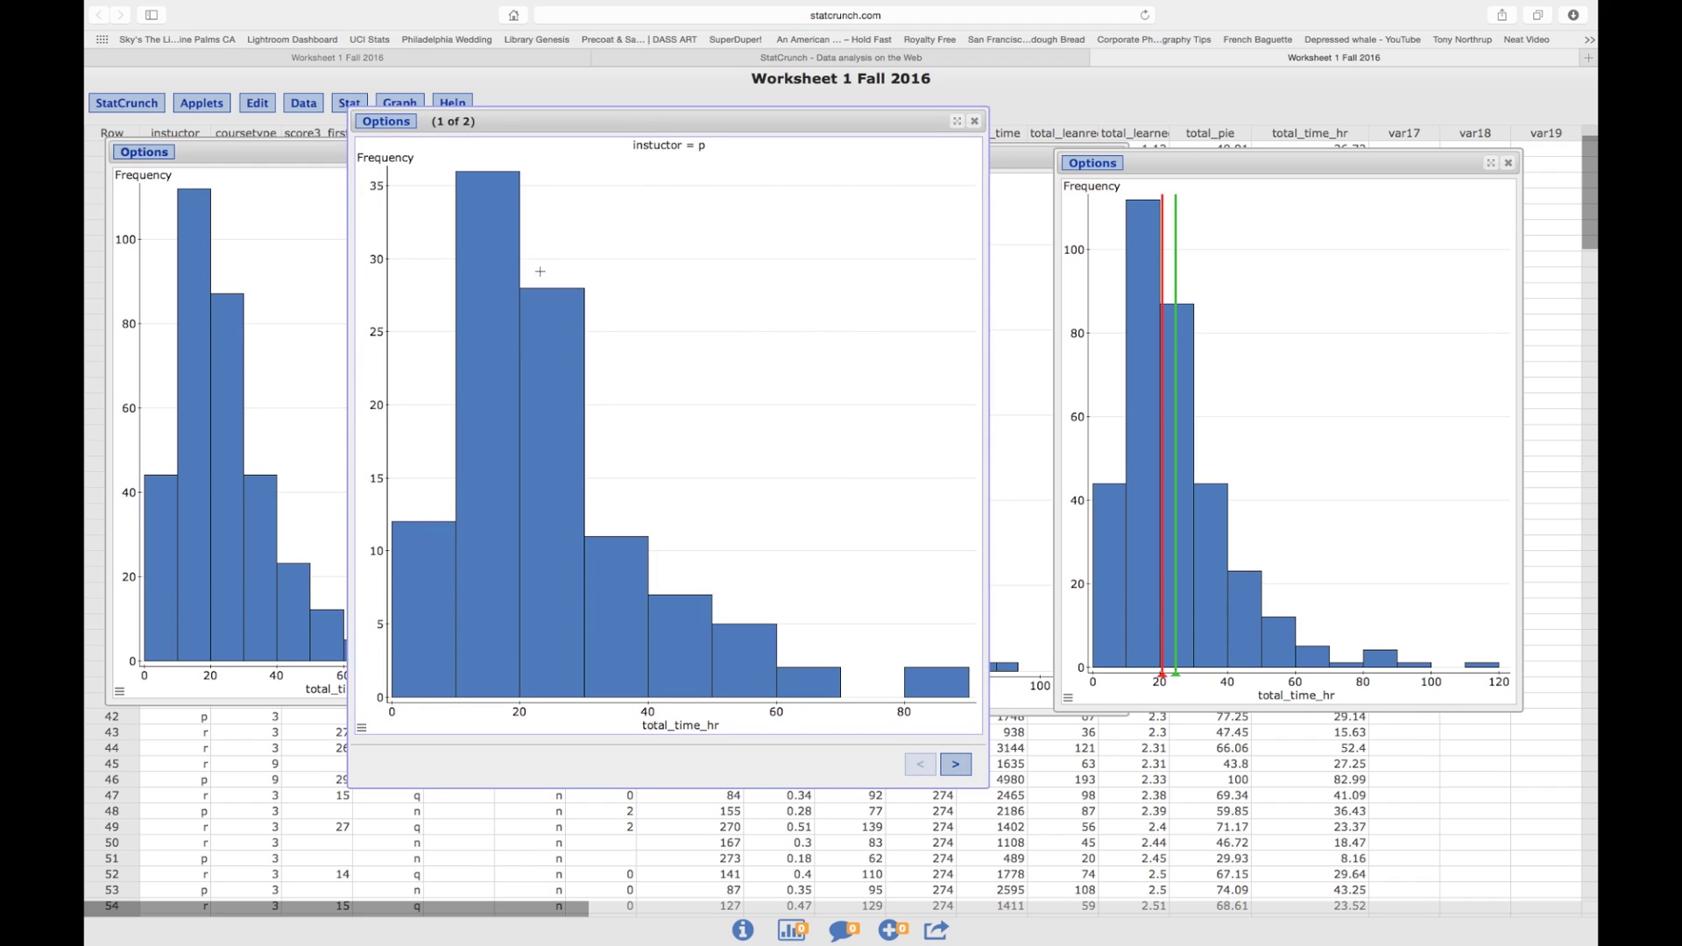
# Page between the instructor p and r charts, move the window right, and end on p
pyautogui.click(955, 764)
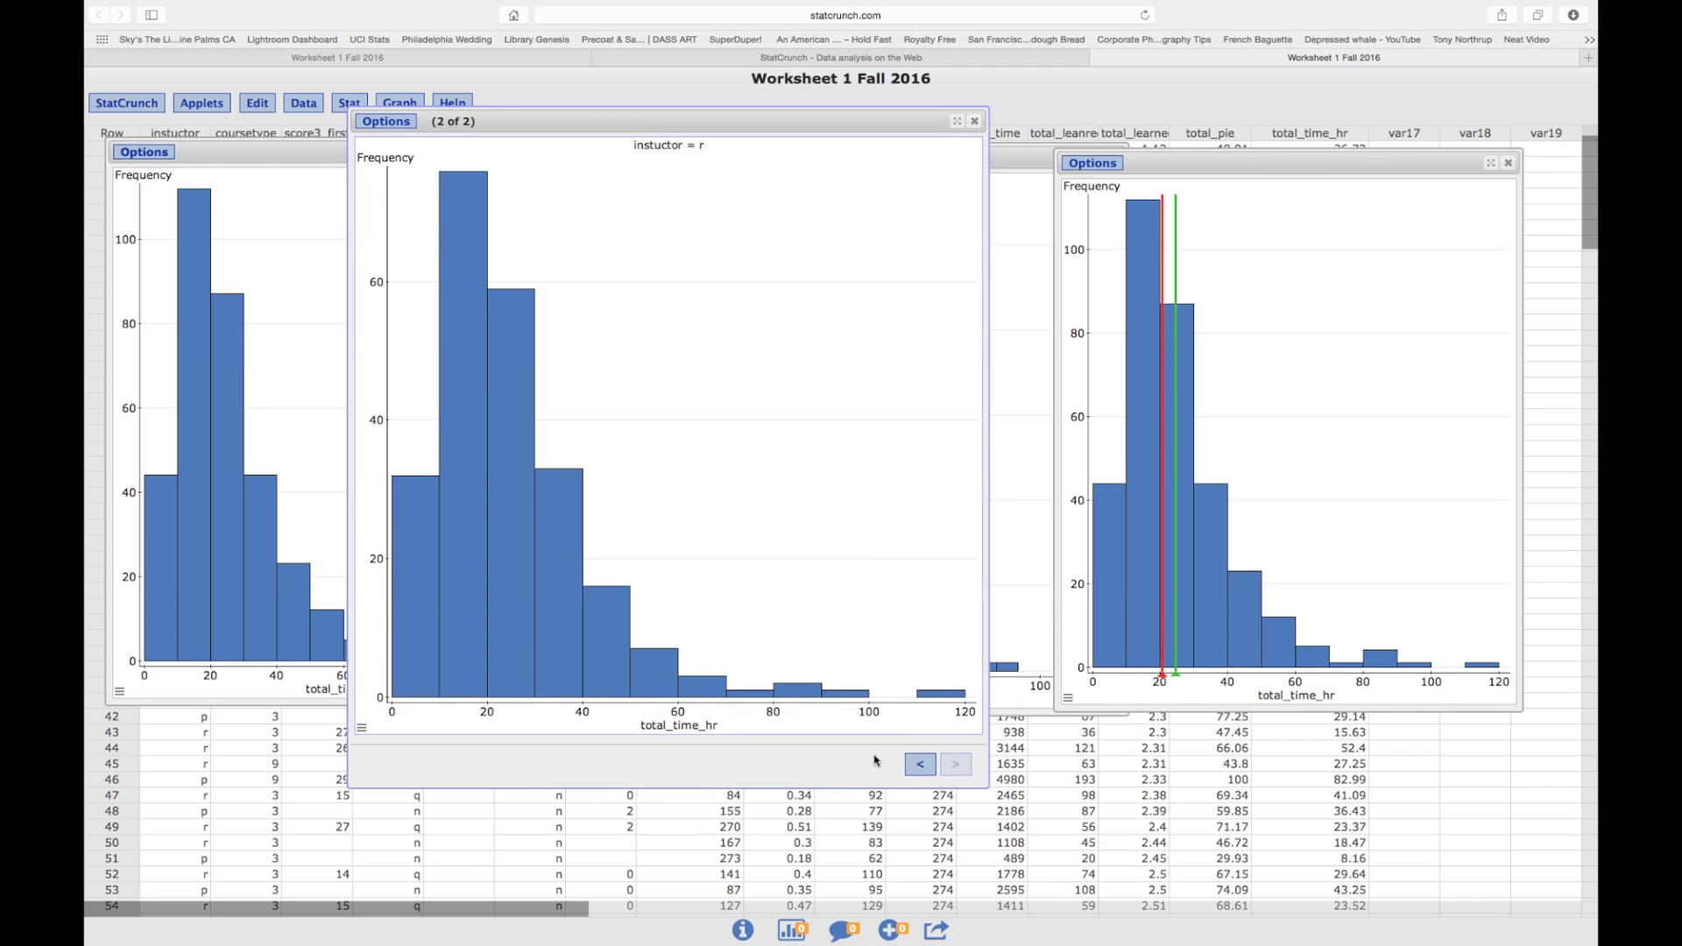
pyautogui.click(920, 764)
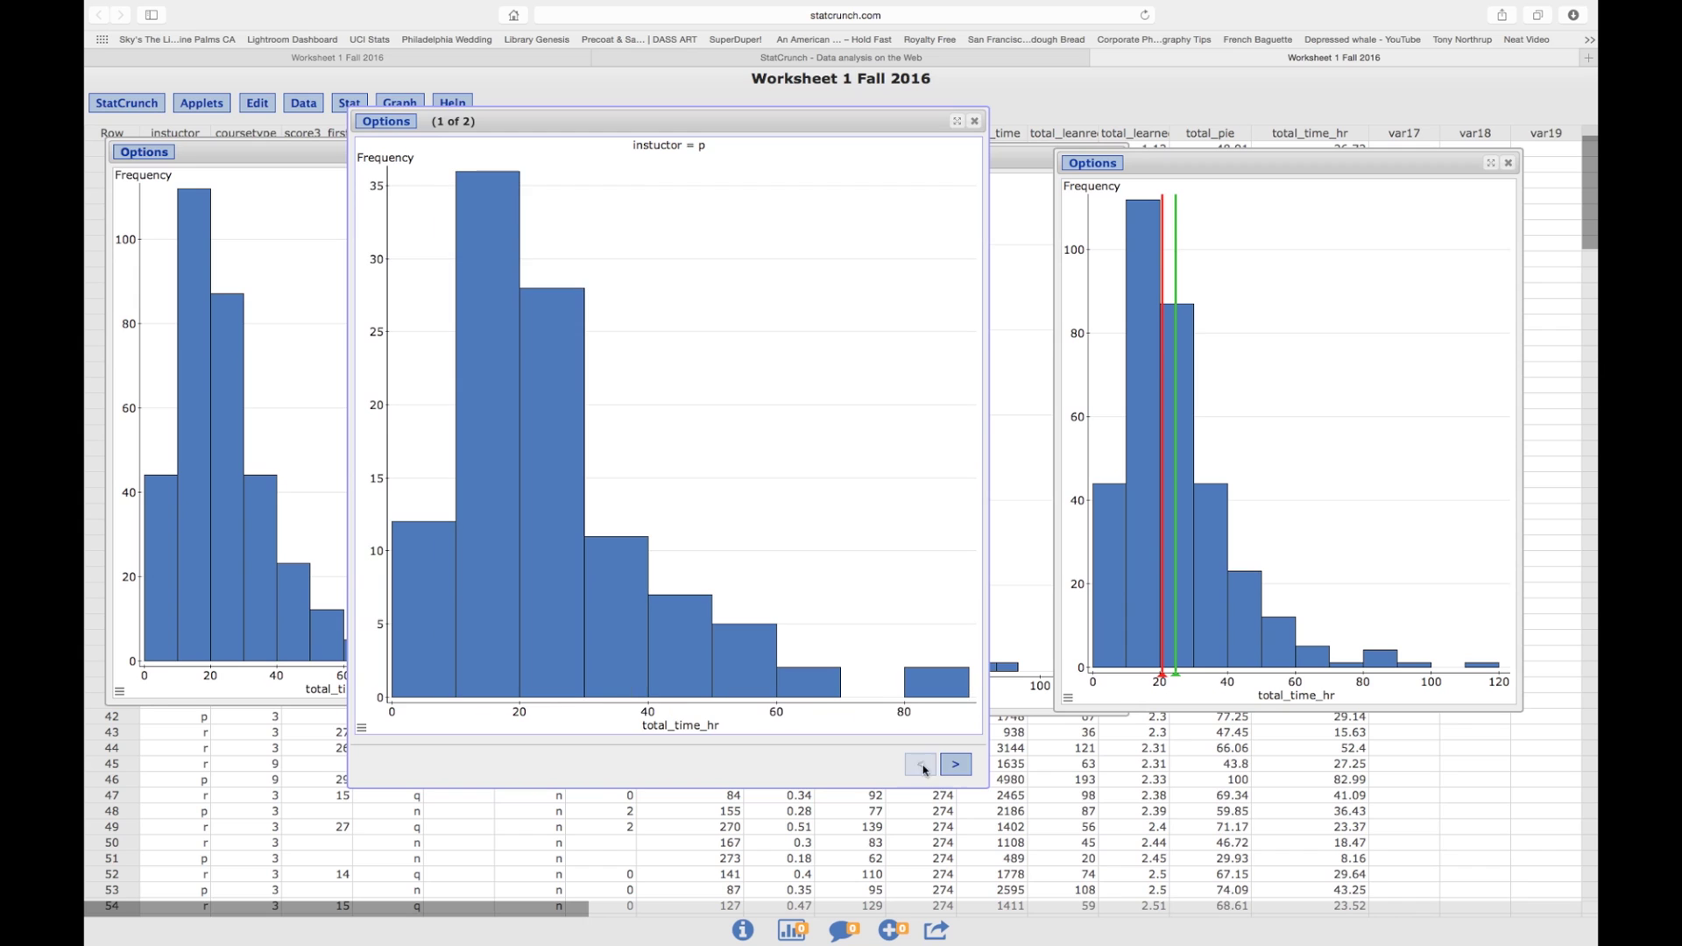
pyautogui.click(955, 764)
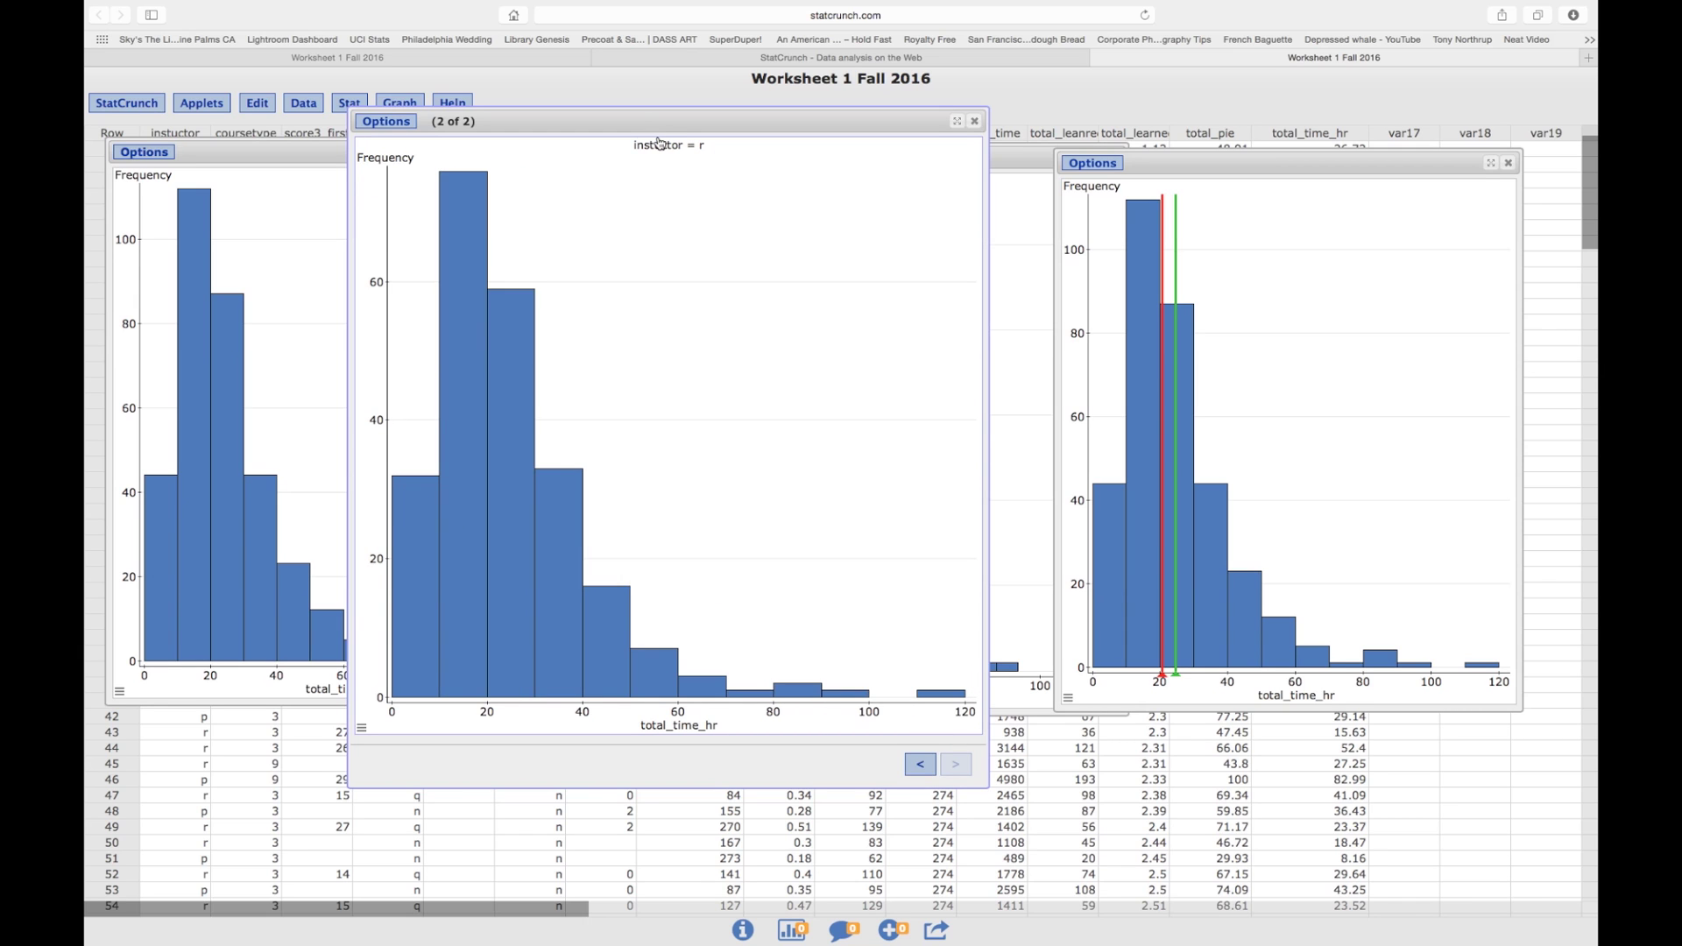
pyautogui.moveTo(648, 127); pyautogui.dragTo(1091, 158)
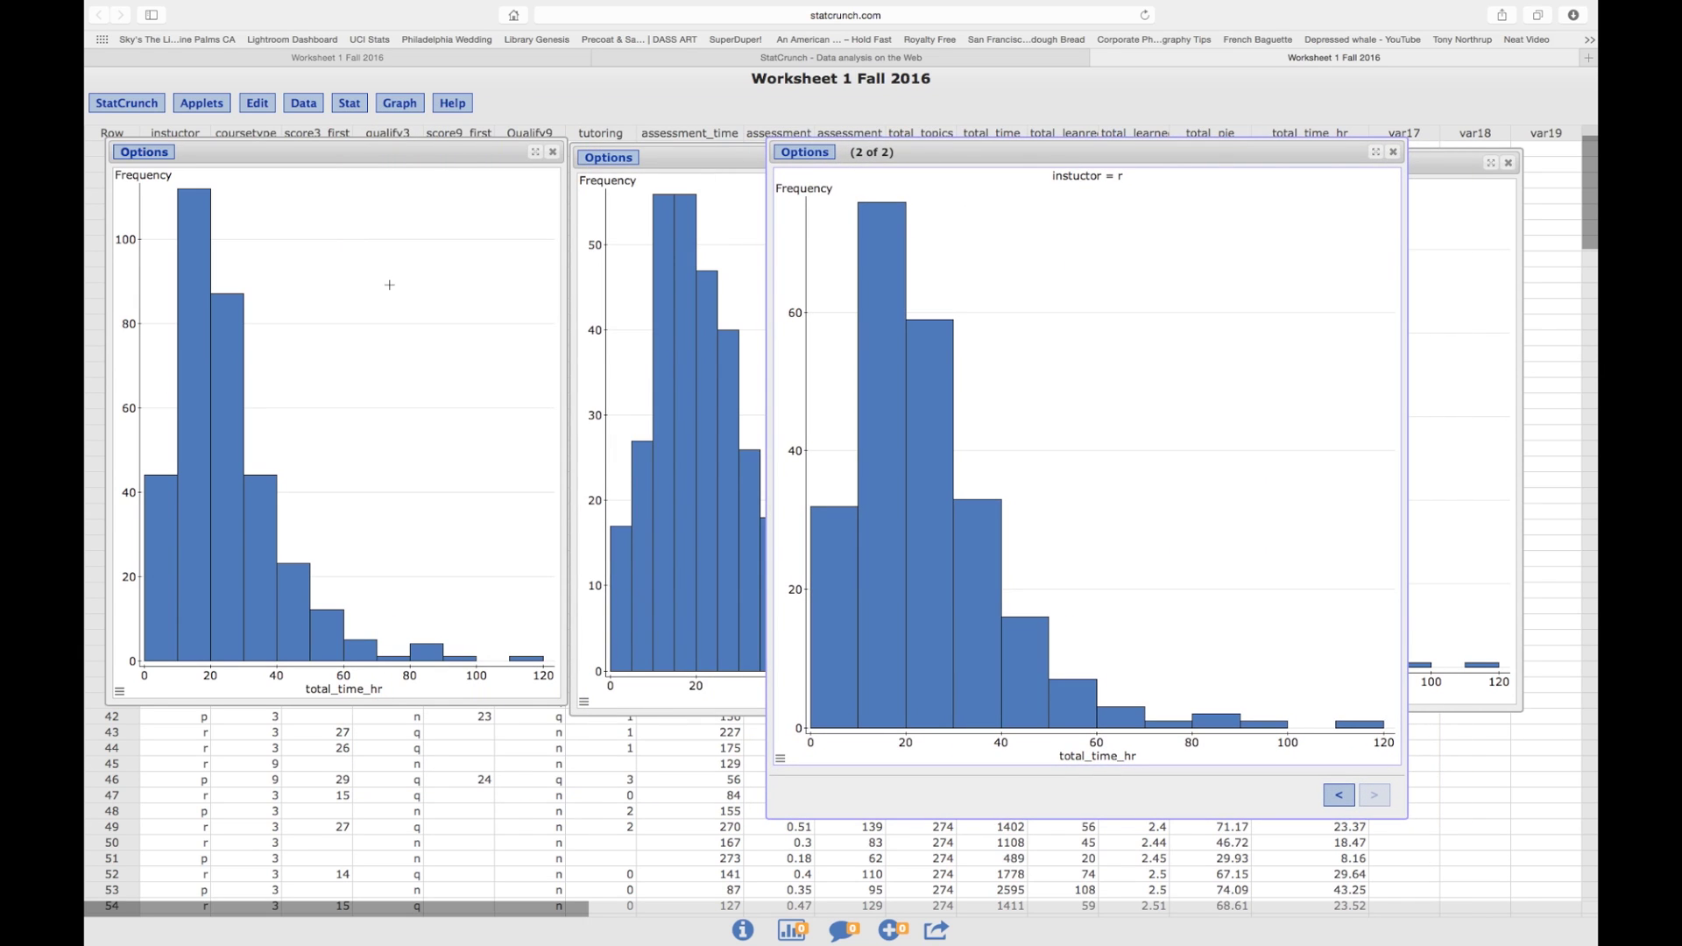
pyautogui.click(315, 321)
pyautogui.click(1009, 367)
pyautogui.click(1339, 794)
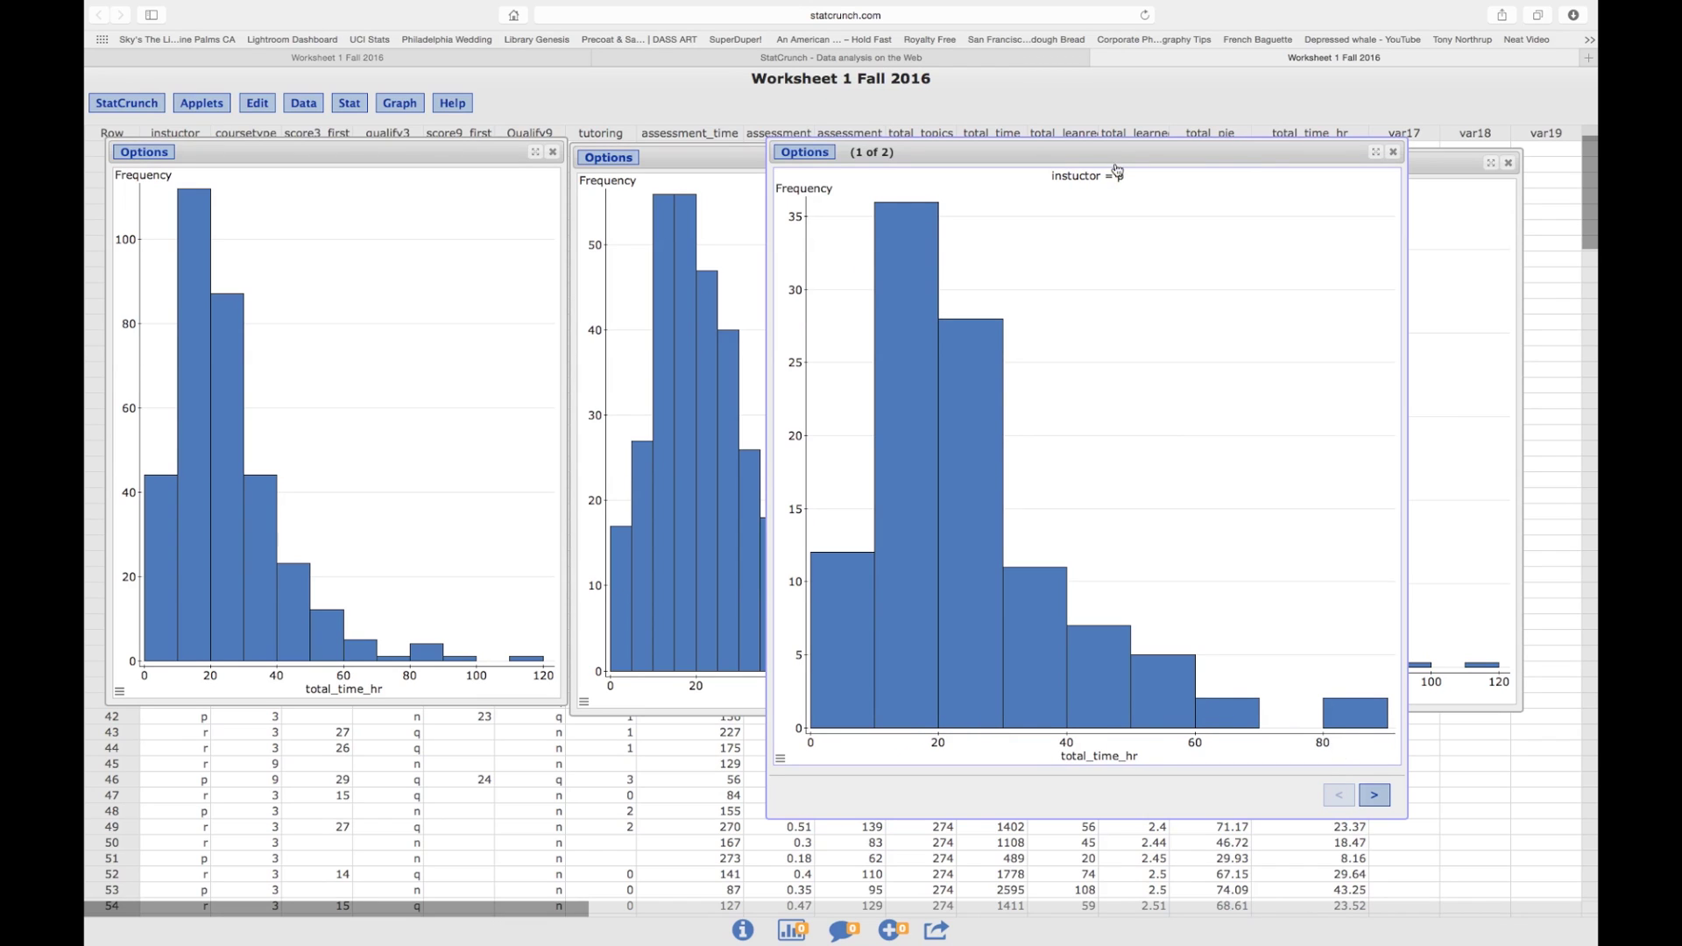